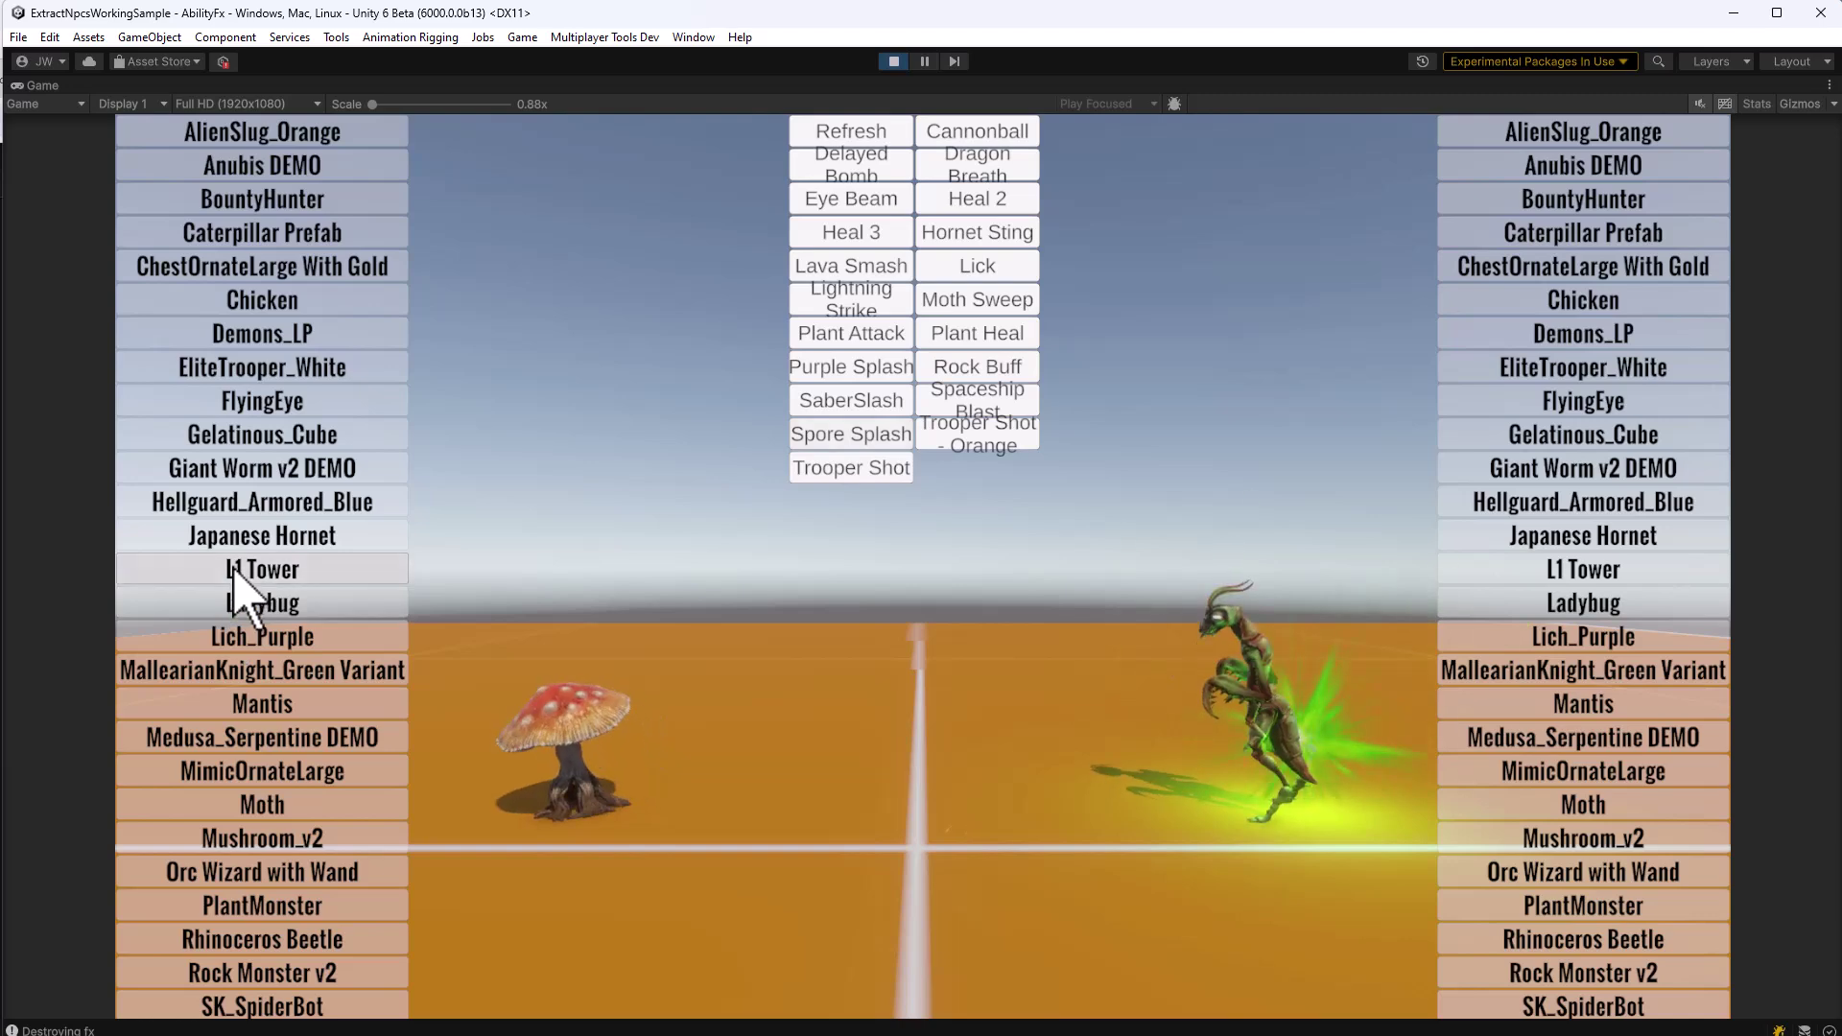
# - Test Cannonball on the Mantis, switch the caster to Demons_LP and Caterpillar Prefab, trigger Purple Splash, and switch to Orc Wizard with Wand
pyautogui.click(932, 137)
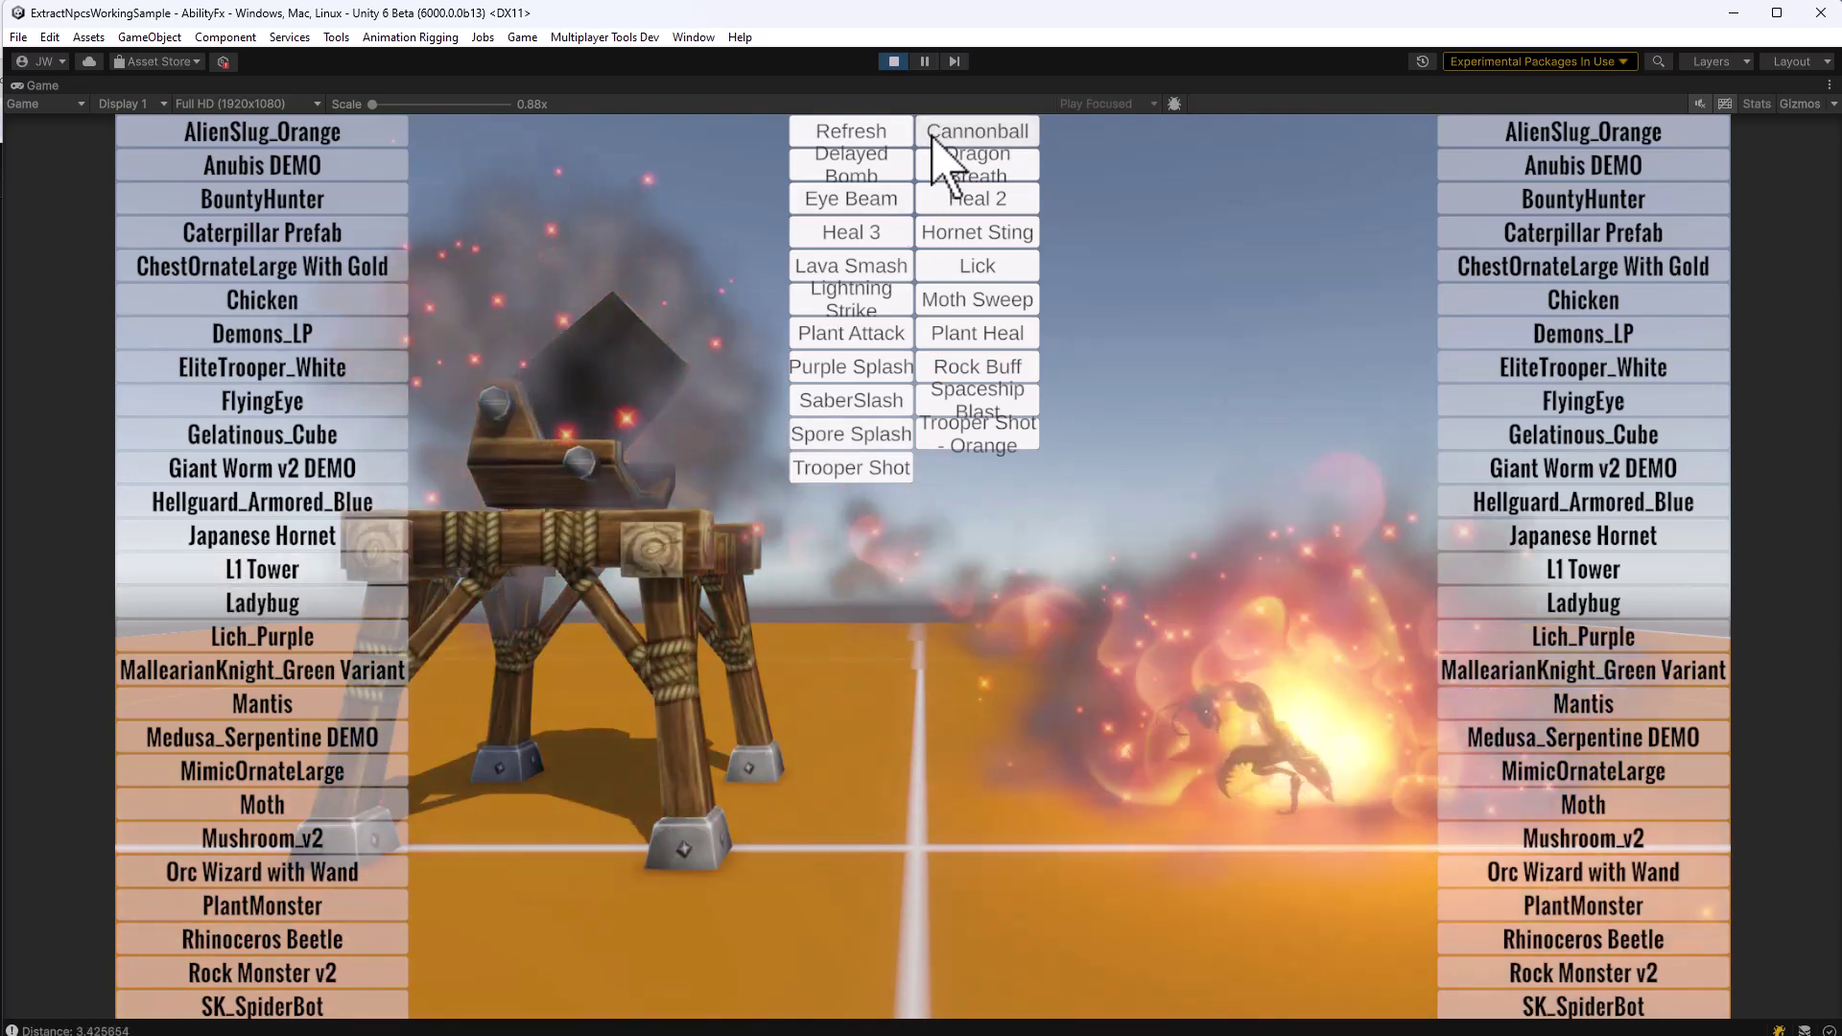
pyautogui.click(257, 336)
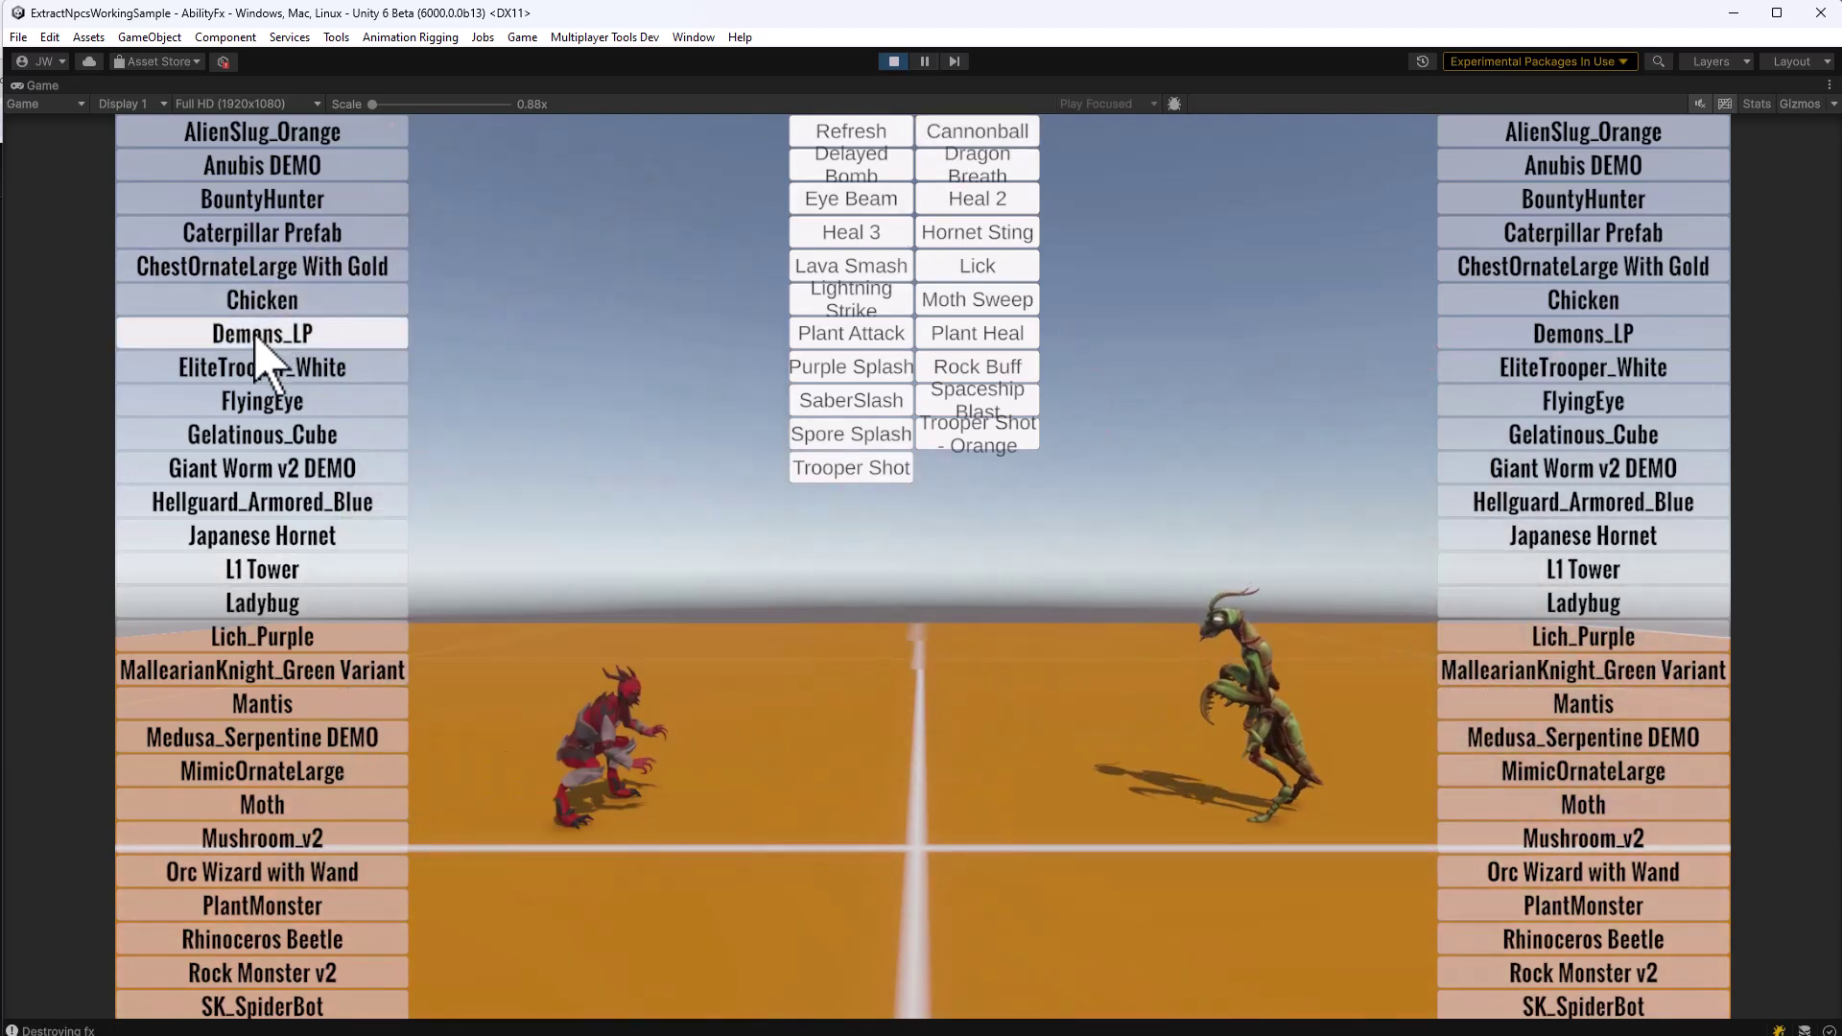
pyautogui.click(297, 240)
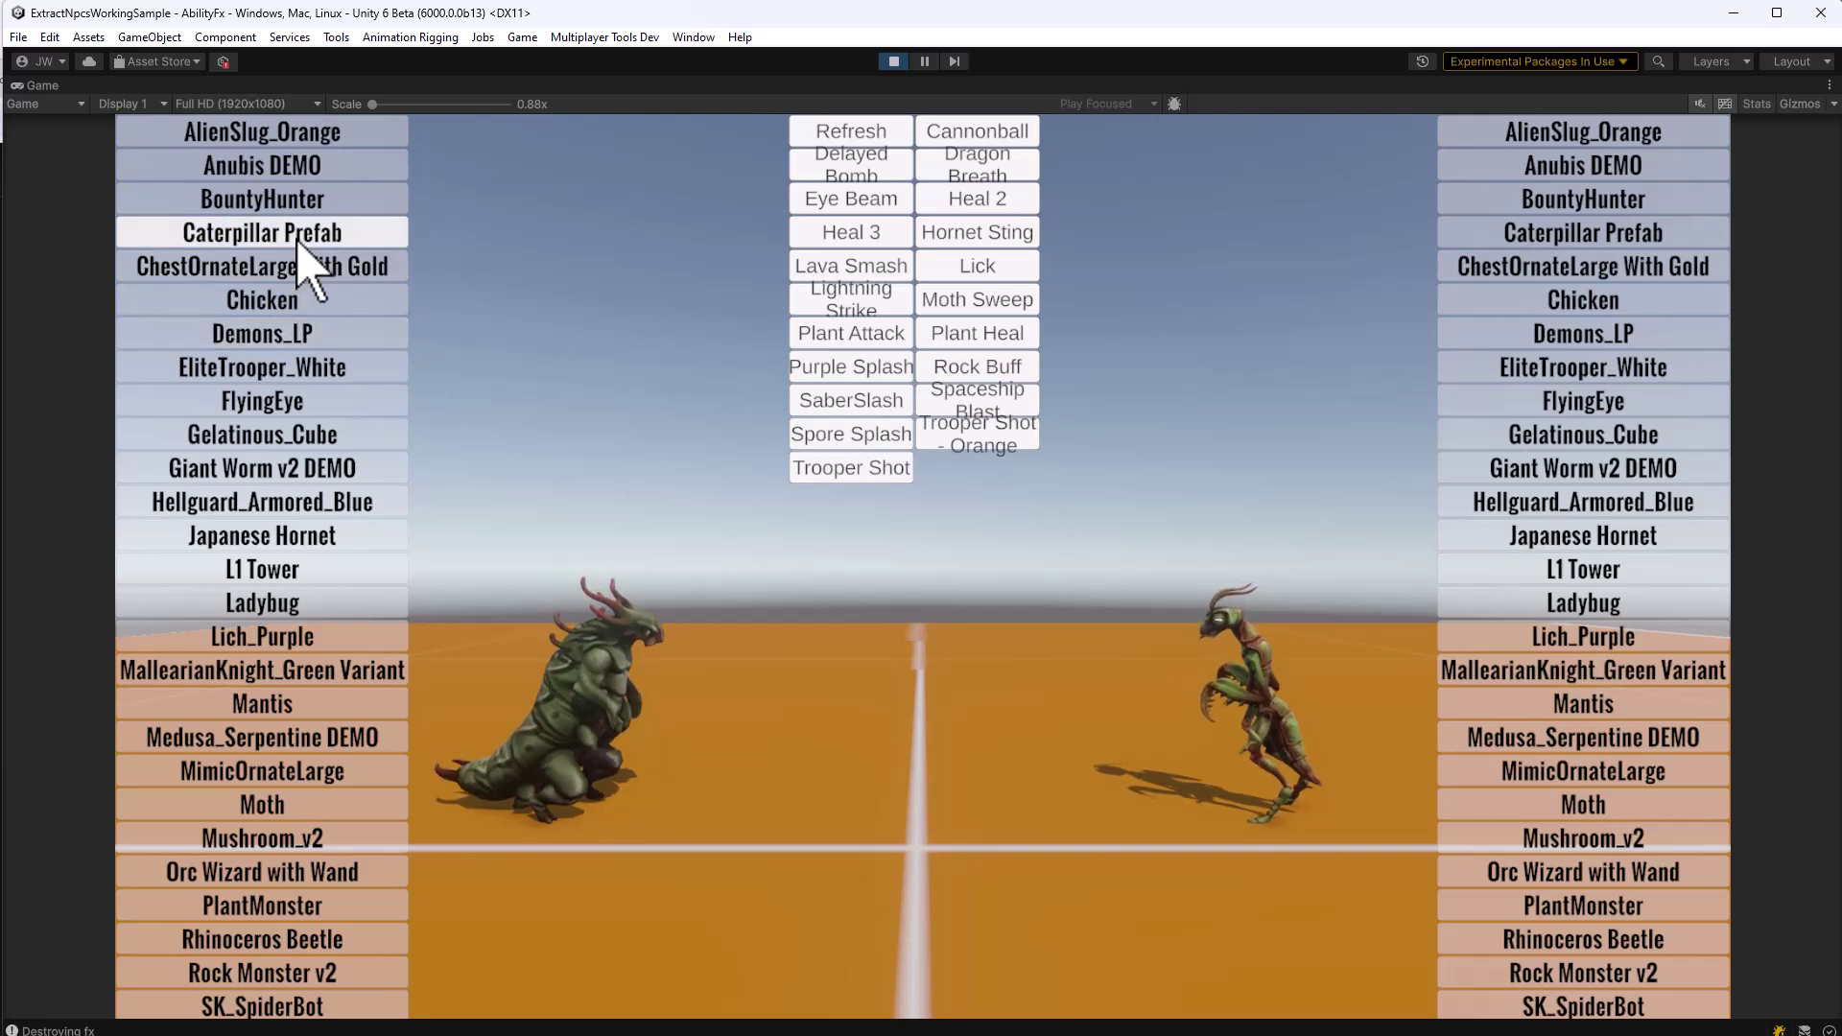
pyautogui.click(862, 365)
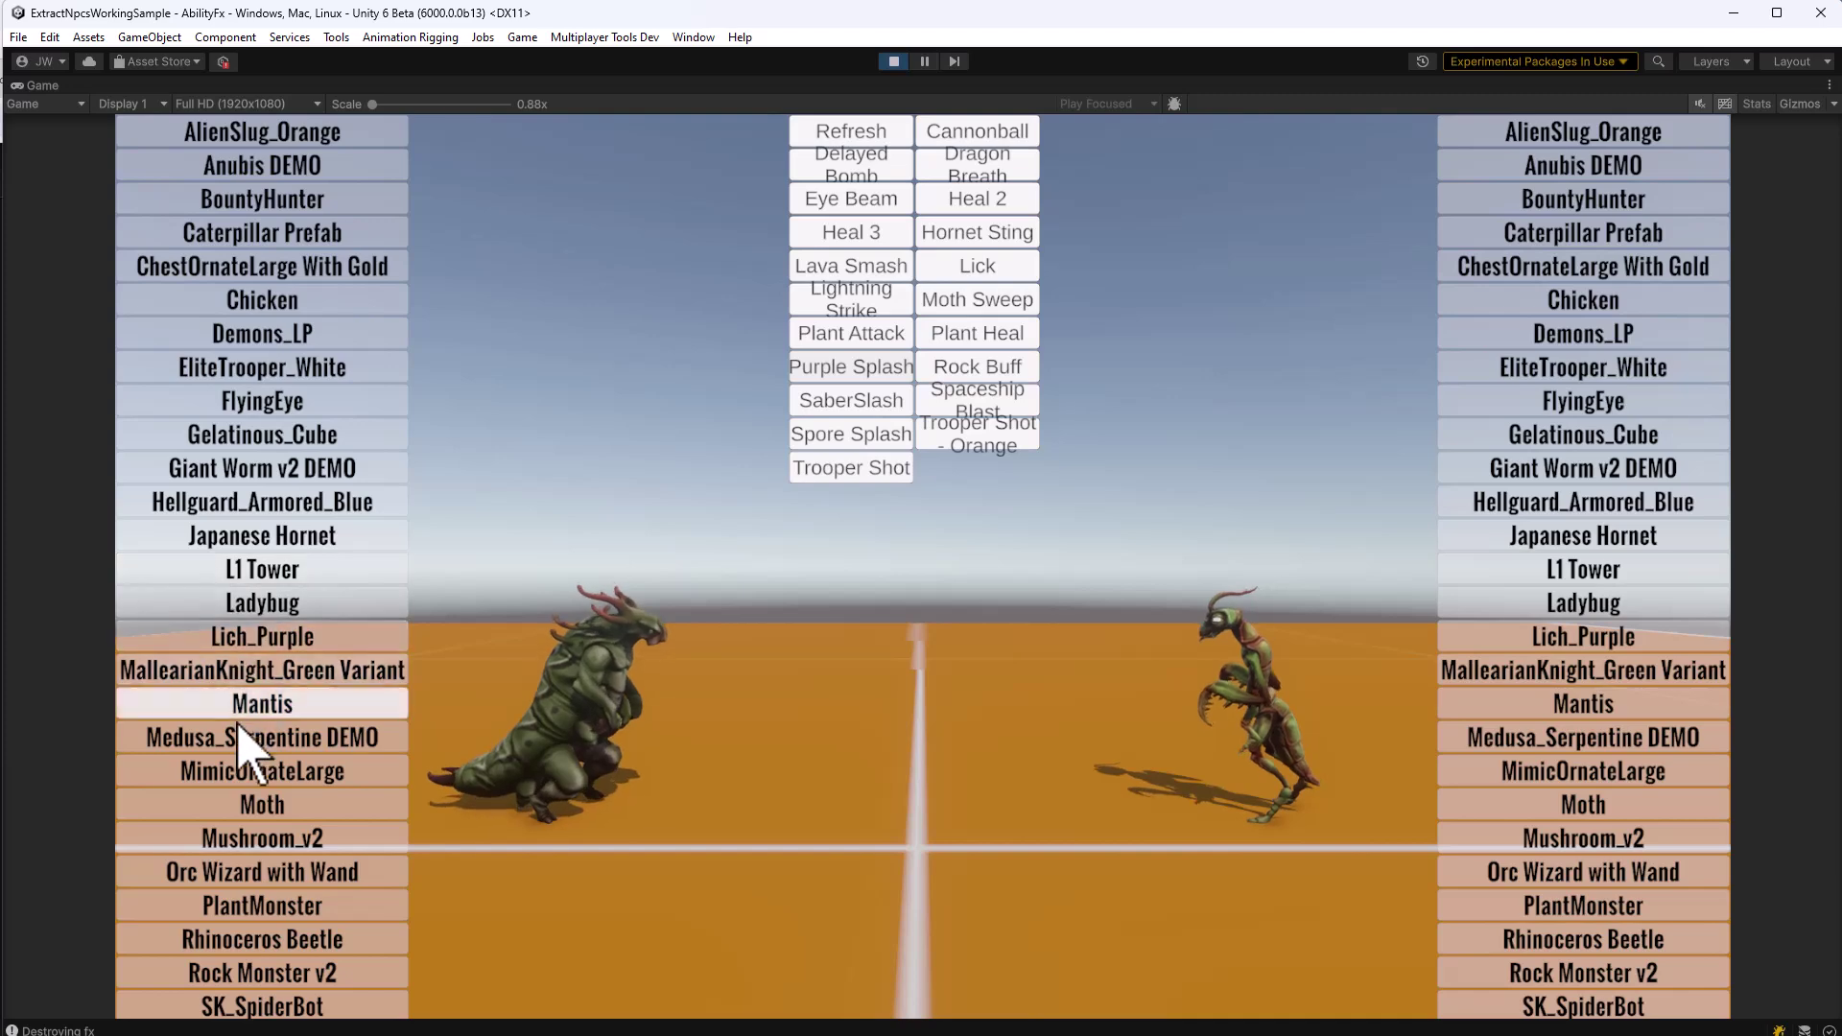
pyautogui.click(239, 875)
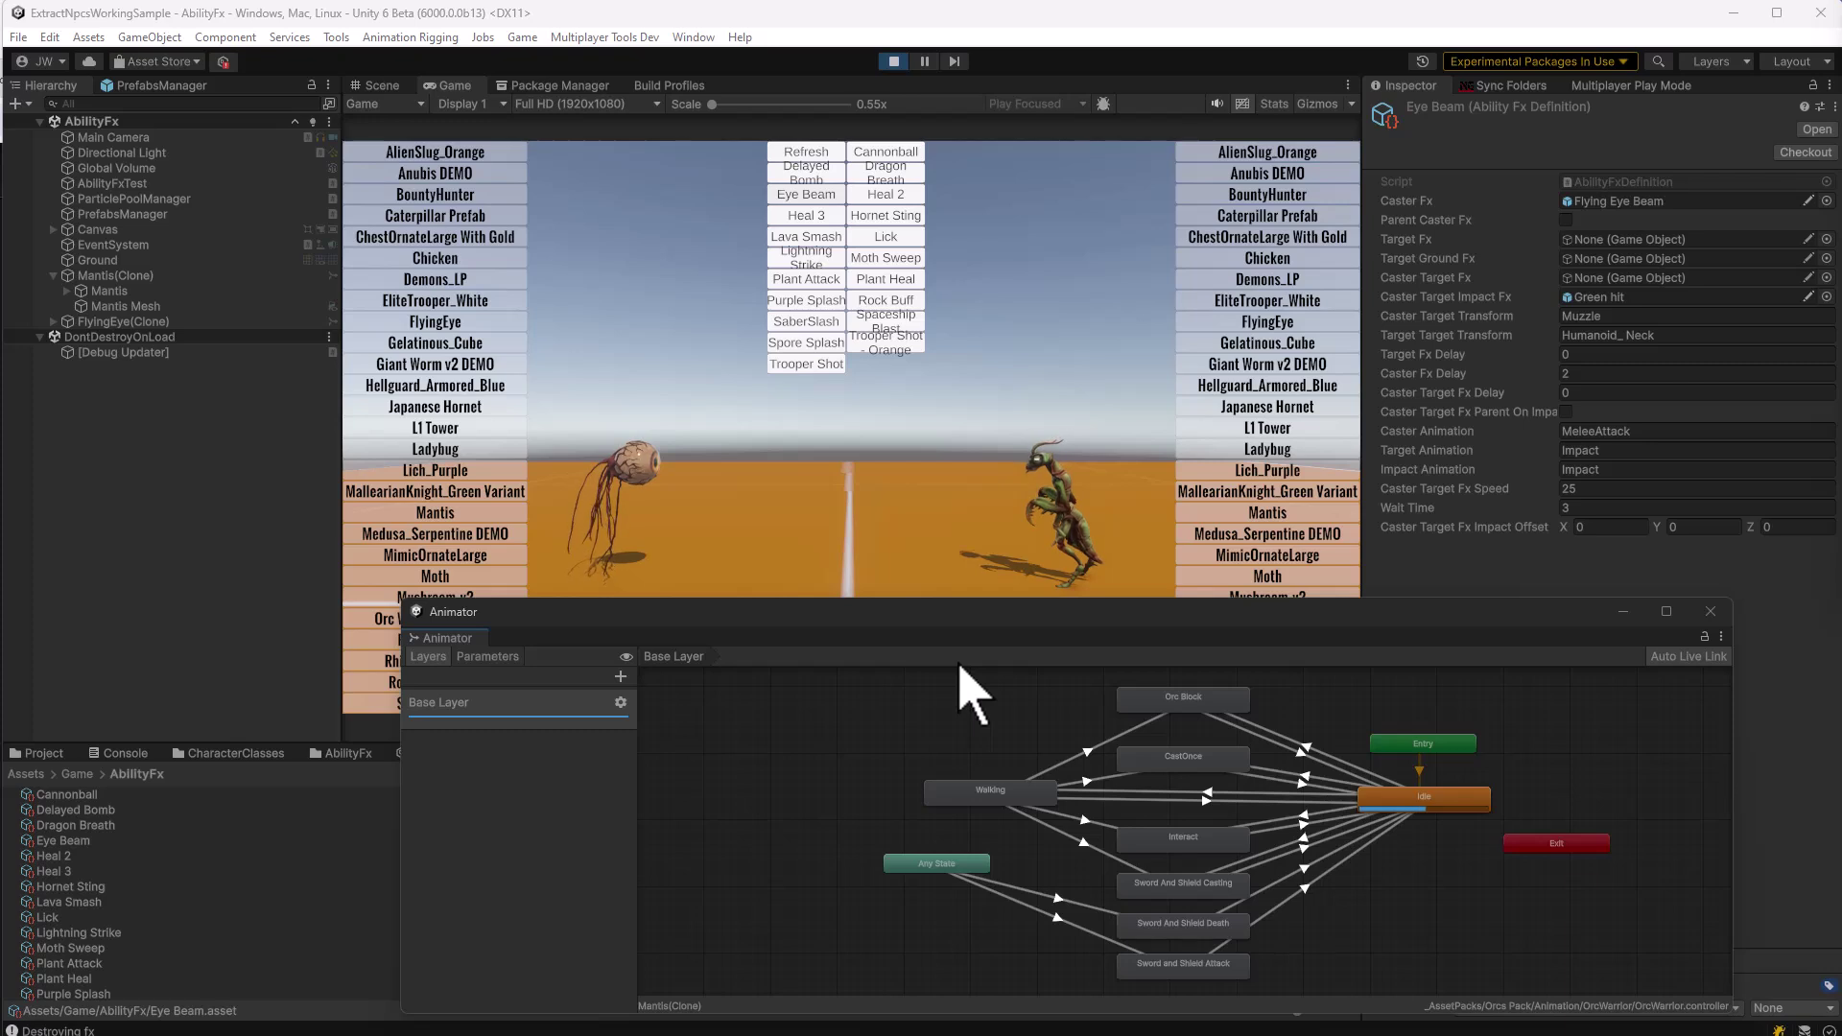
# - Test Eye Beam with the FlyingEye, Lick with Ladybug, Hornet Sting with Japanese Hornet, and Lick with MimicOrnateLarge against the Mantis
pyautogui.click(789, 196)
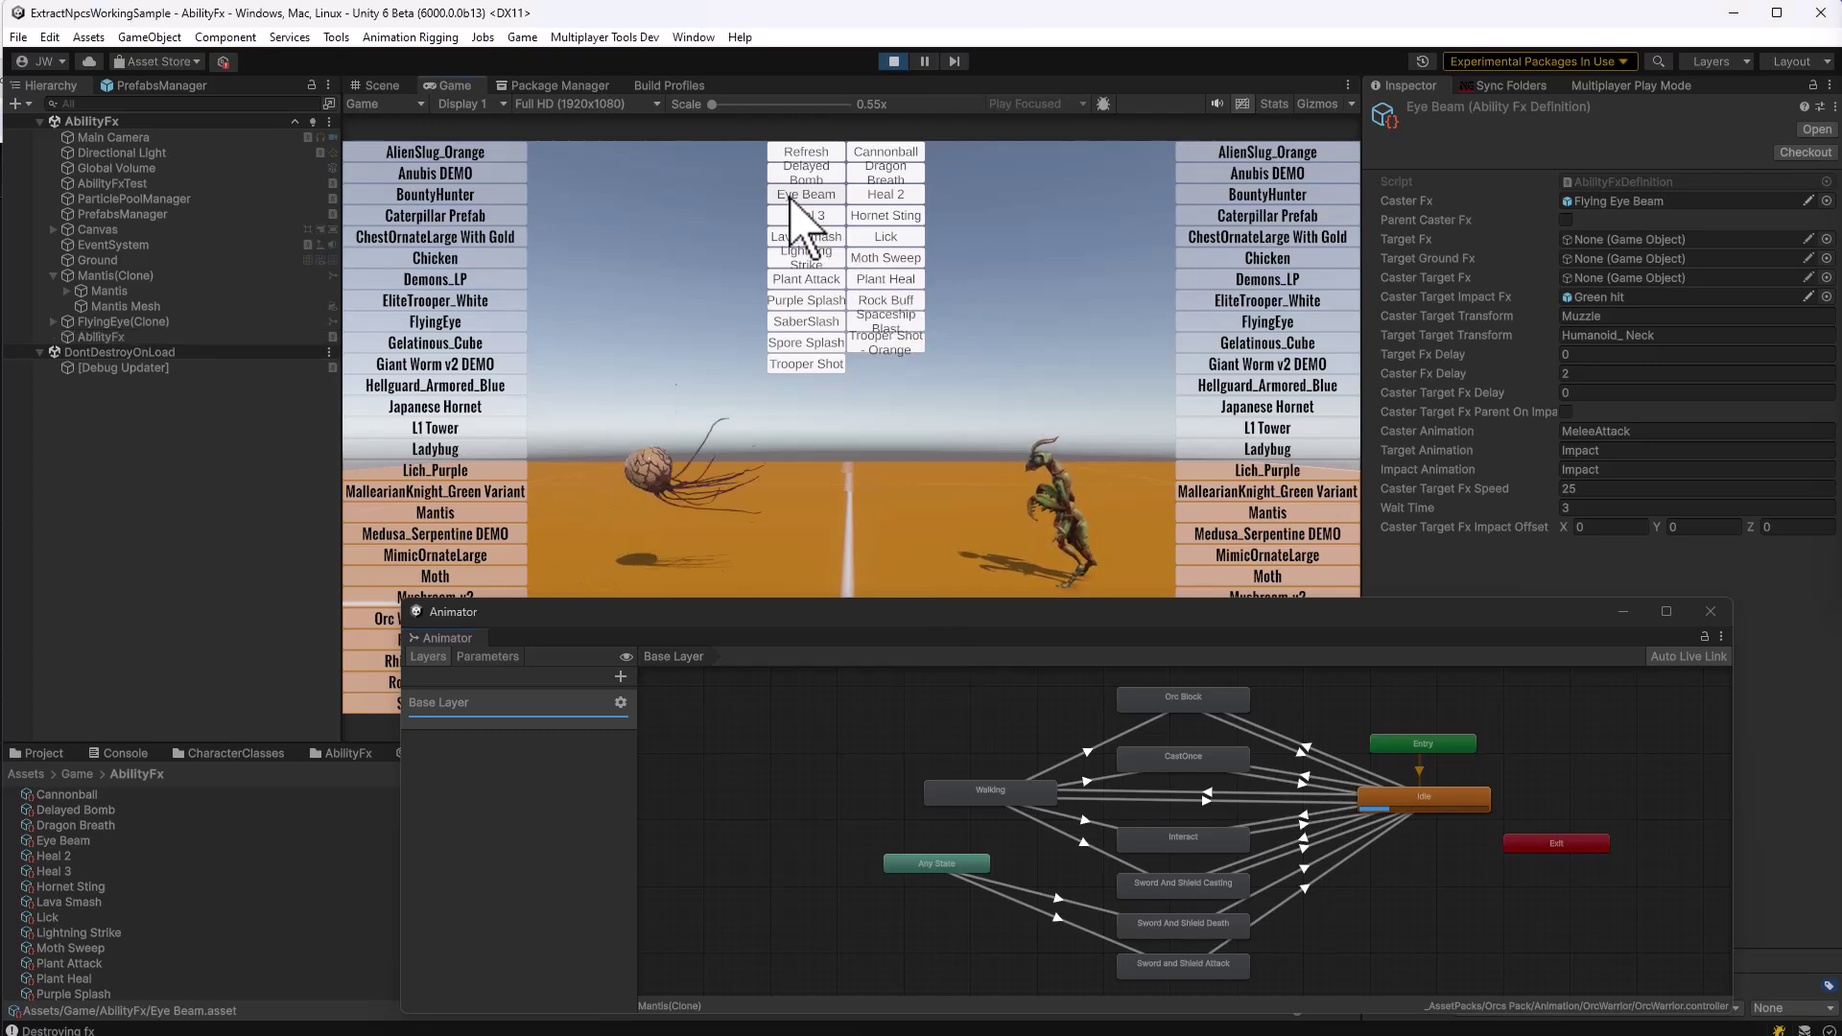
pyautogui.click(427, 450)
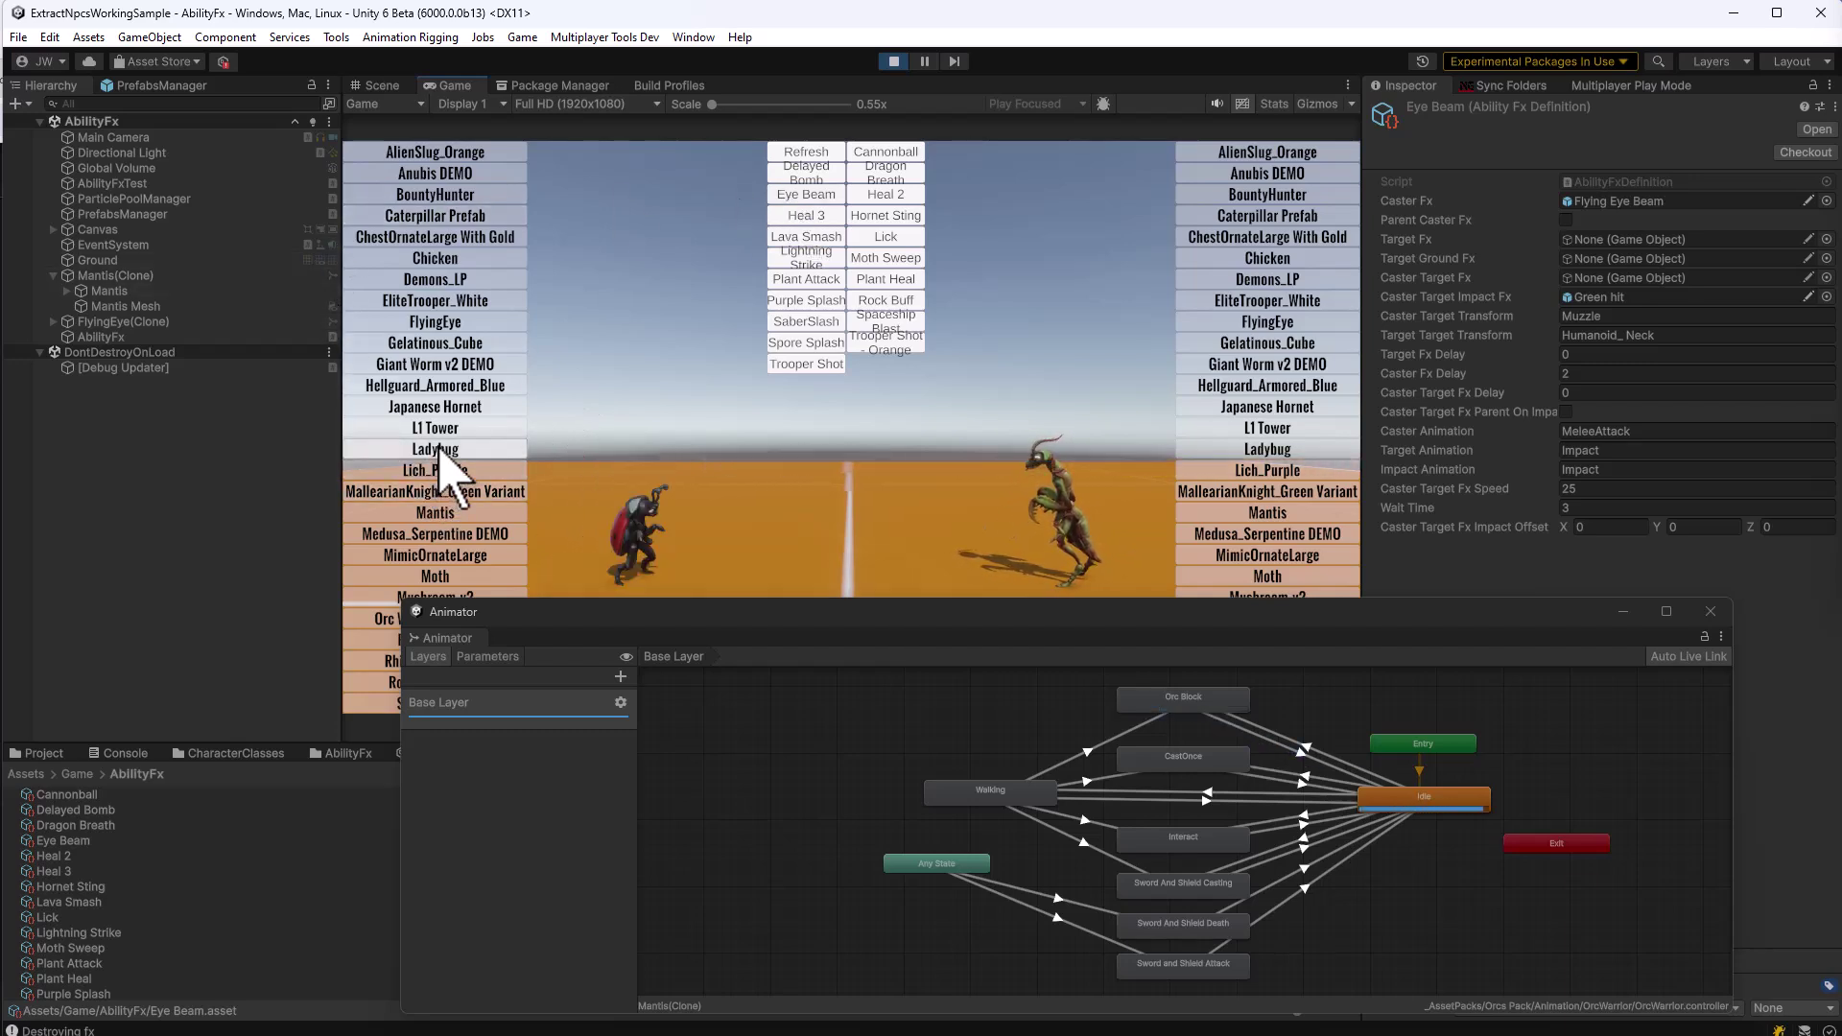
pyautogui.click(888, 235)
pyautogui.click(435, 406)
pyautogui.click(902, 219)
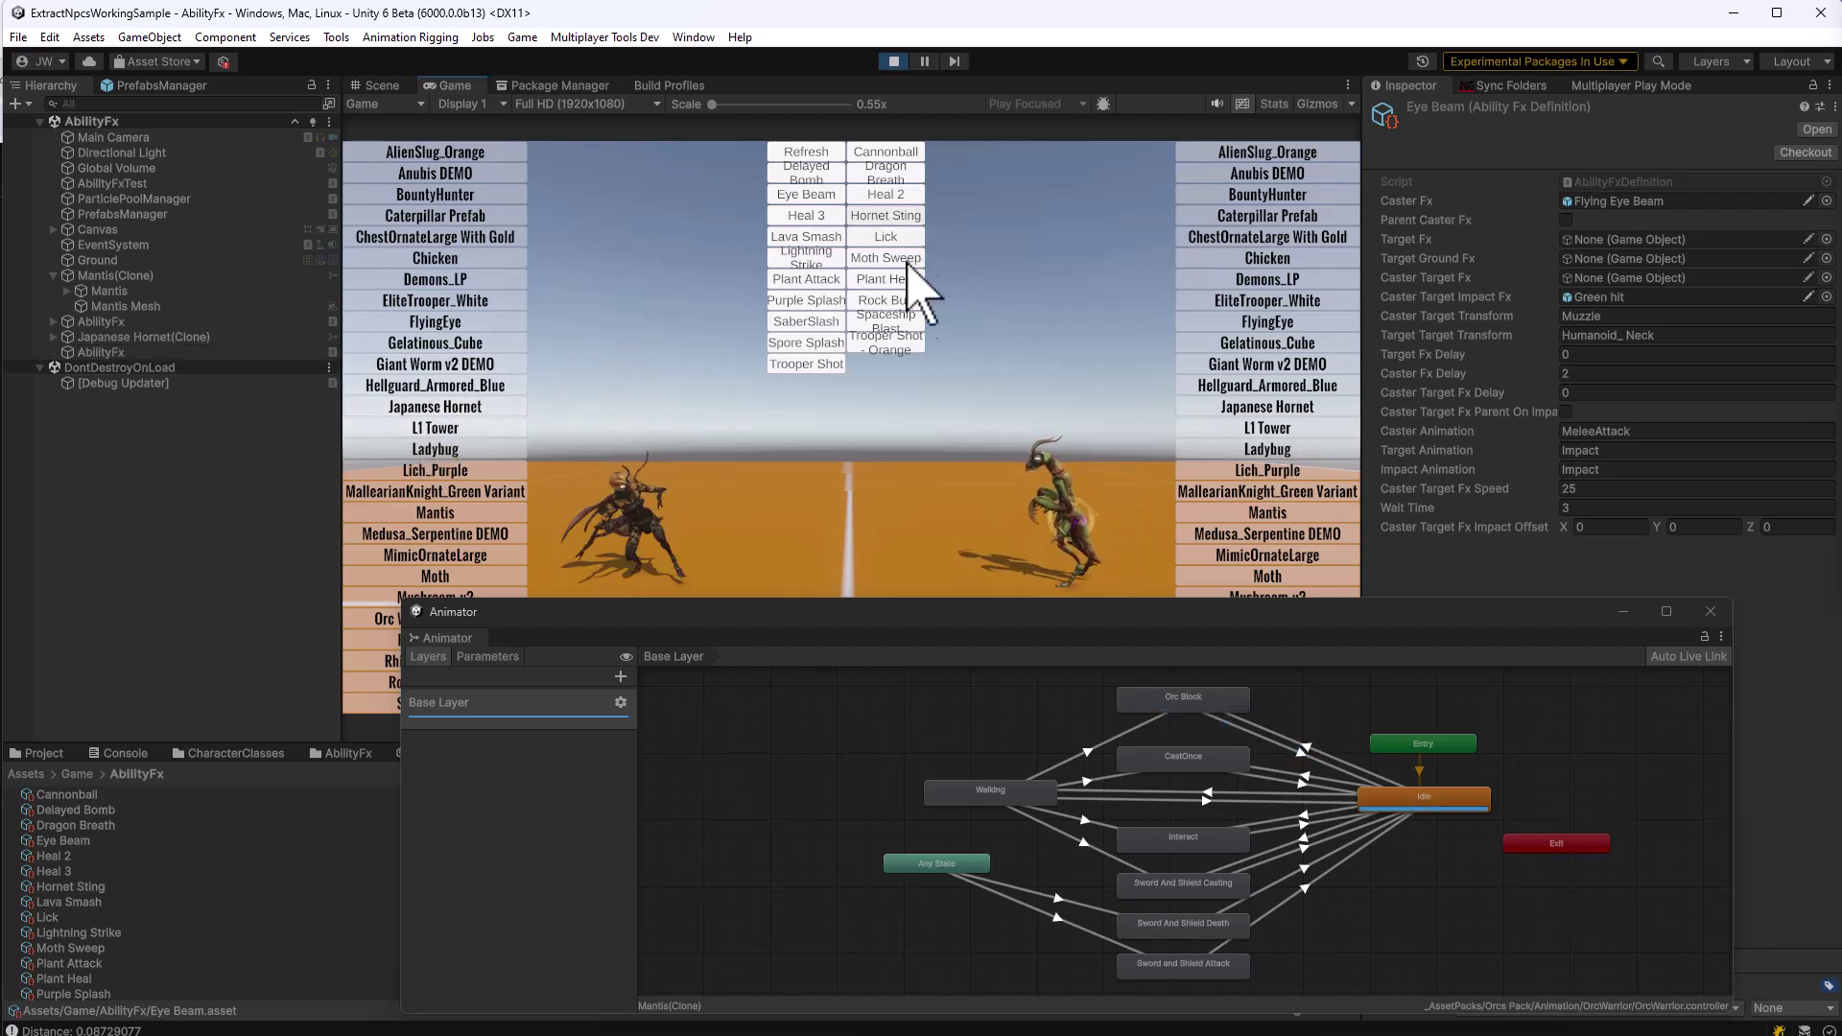
pyautogui.click(442, 559)
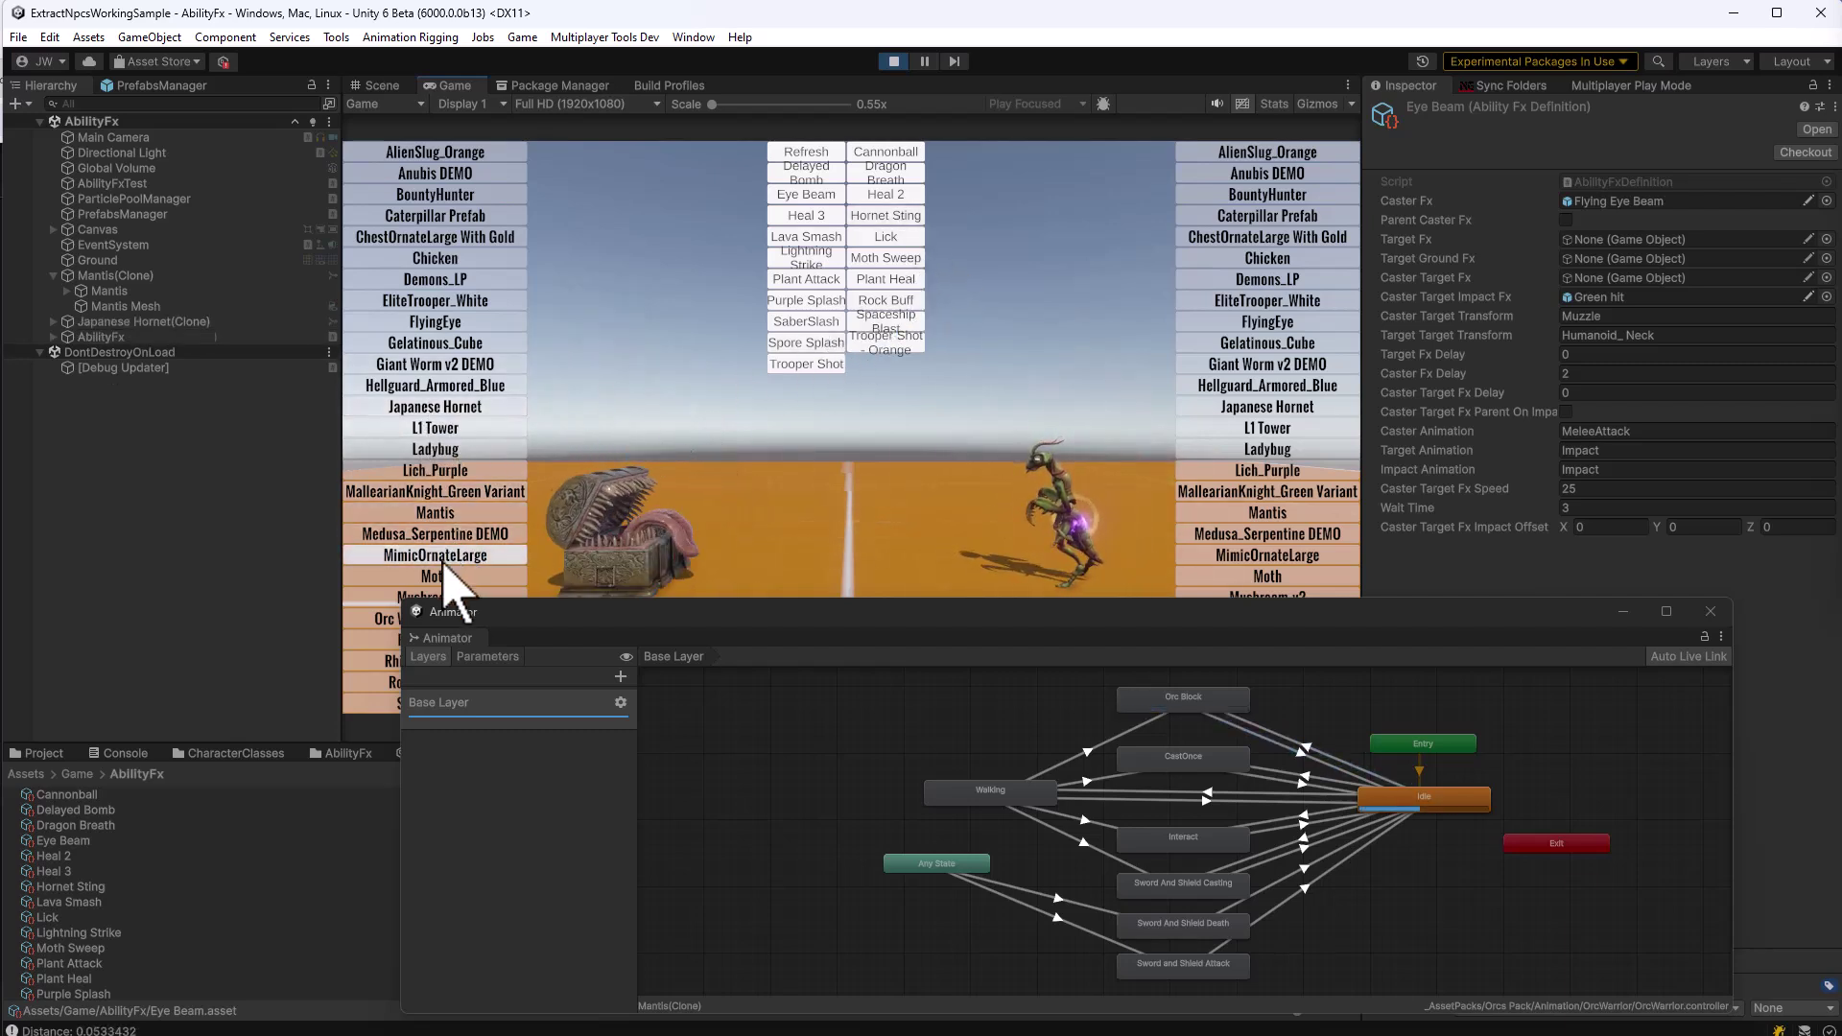
pyautogui.click(876, 238)
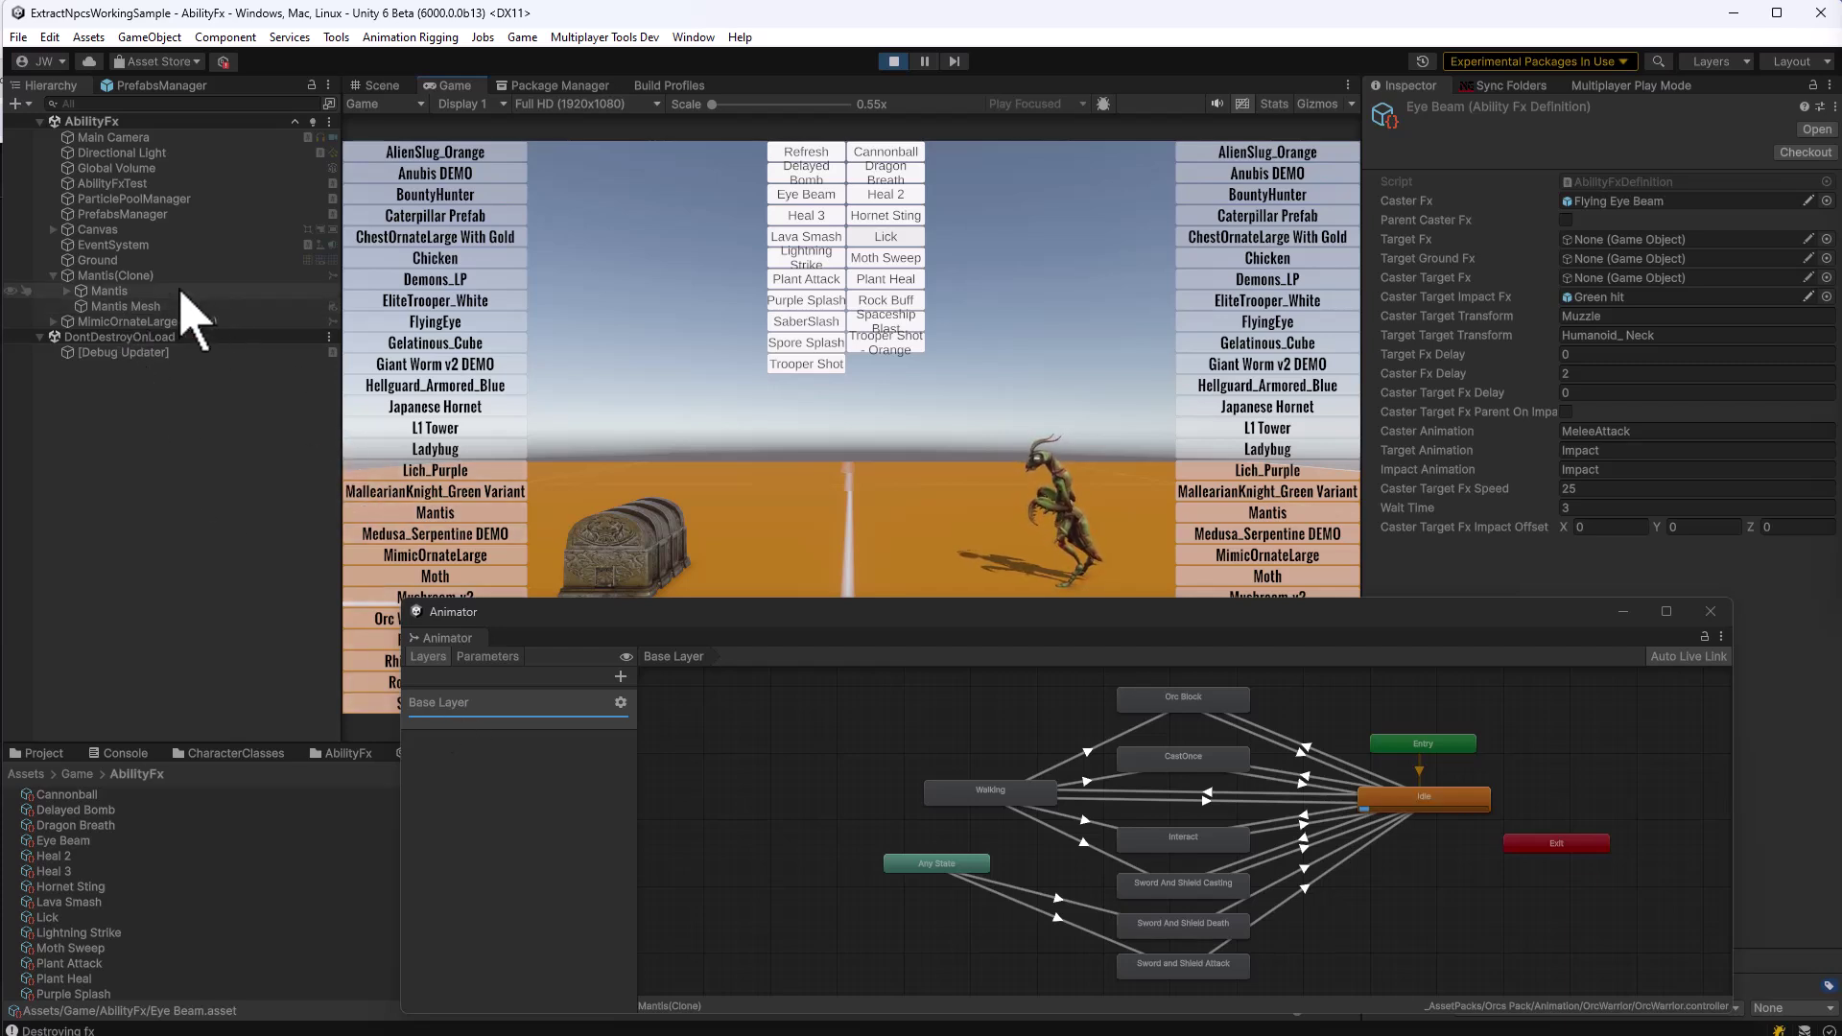
# - Inspect the Animator settings of Mantis(Clone) and create an Animator Override Controller in the OrcWarrior animation folder
pyautogui.click(180, 277)
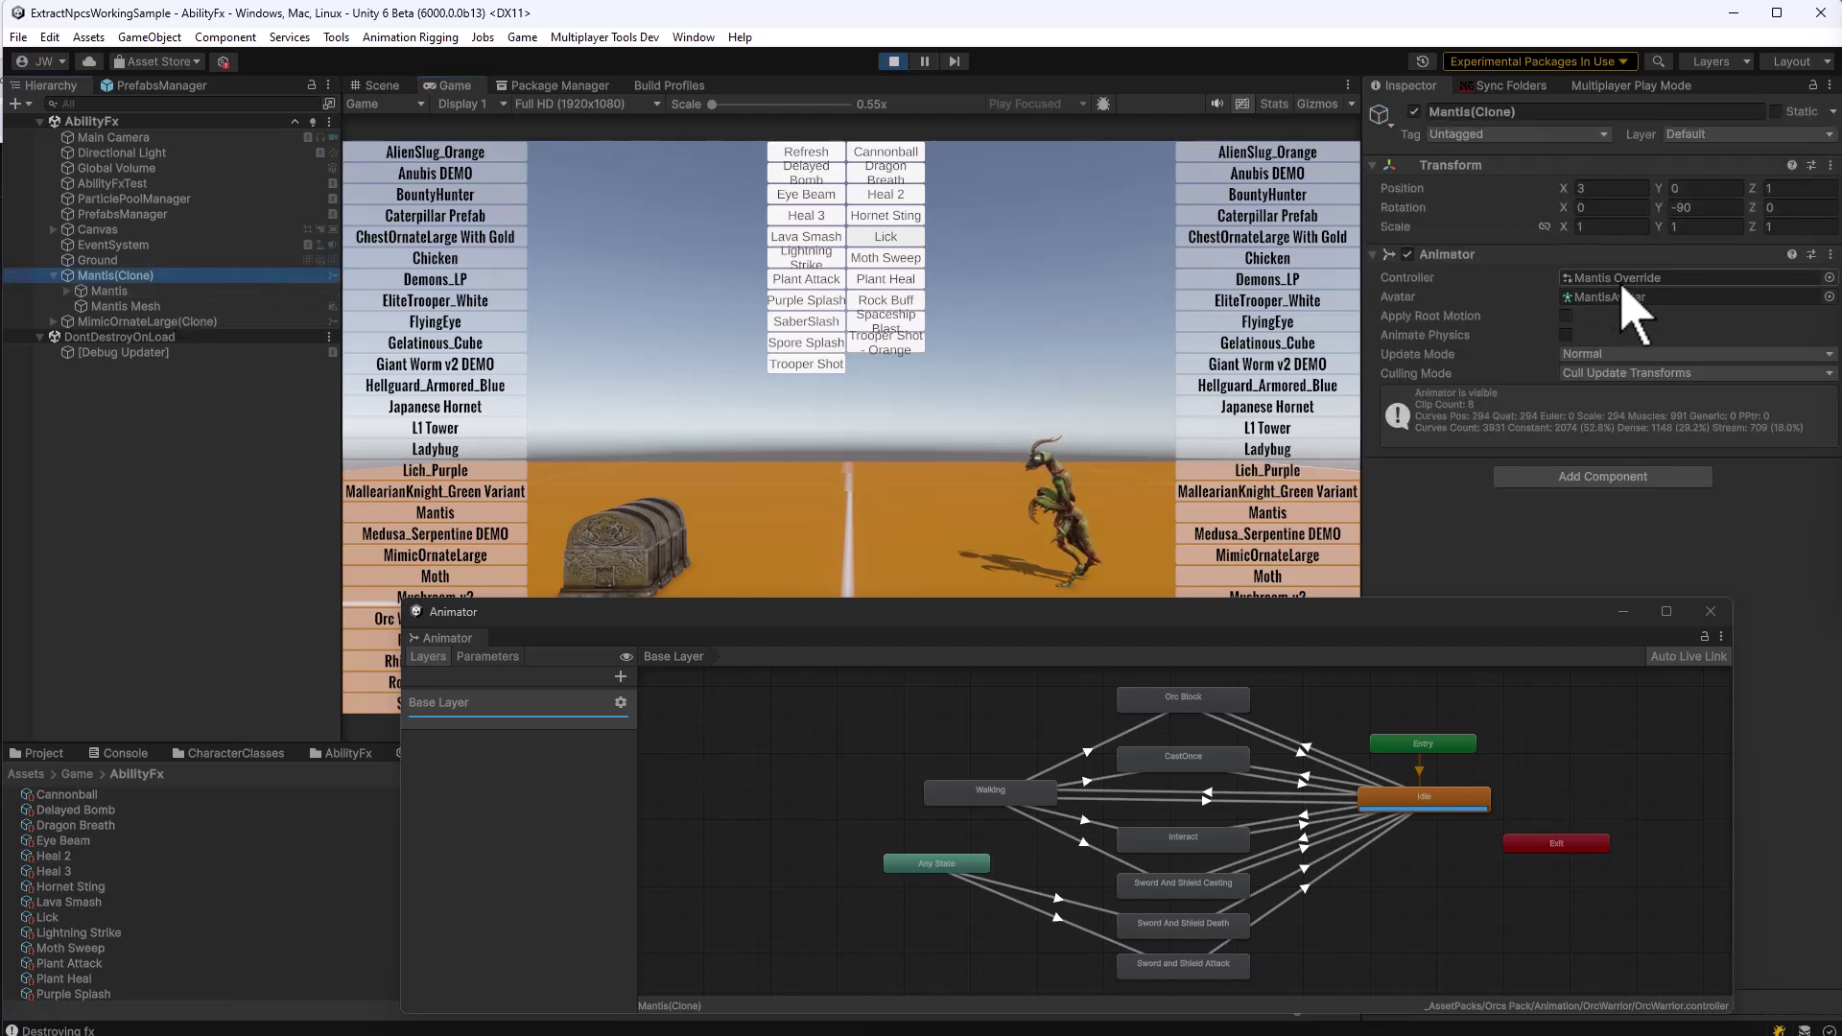
pyautogui.click(48, 752)
pyautogui.rightClick(329, 963)
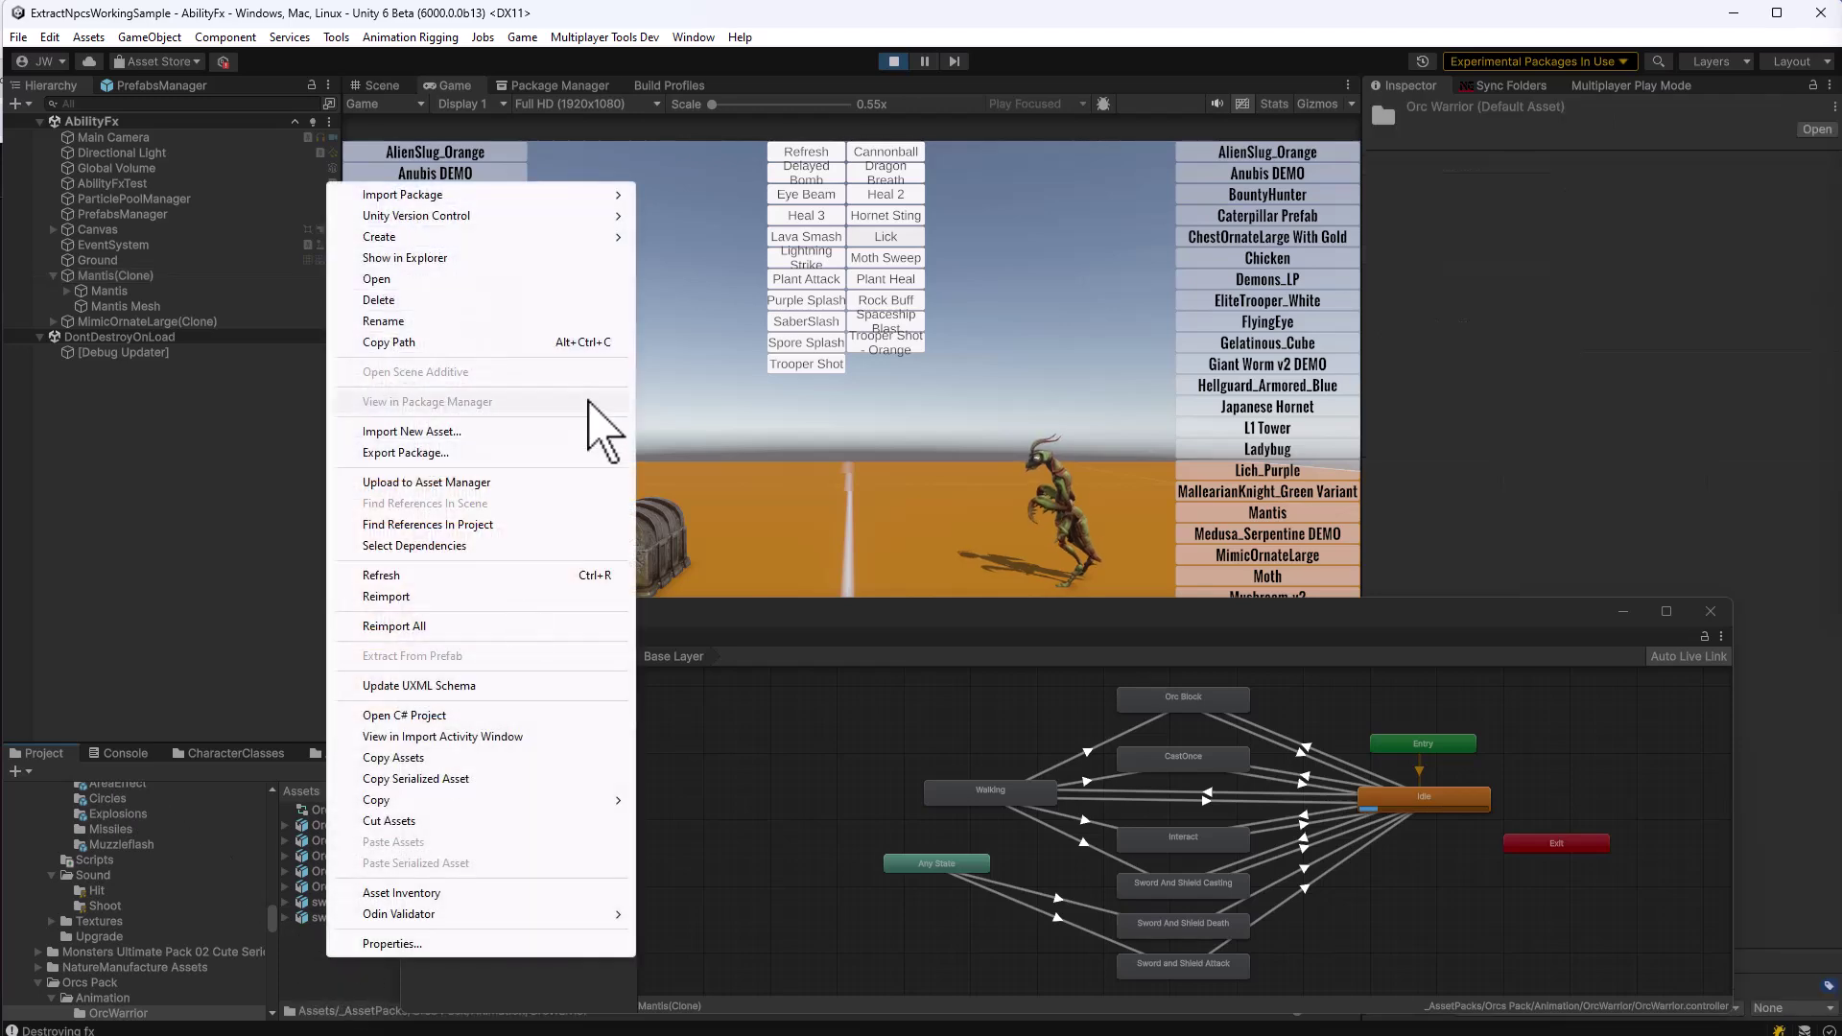
pyautogui.moveTo(498, 245)
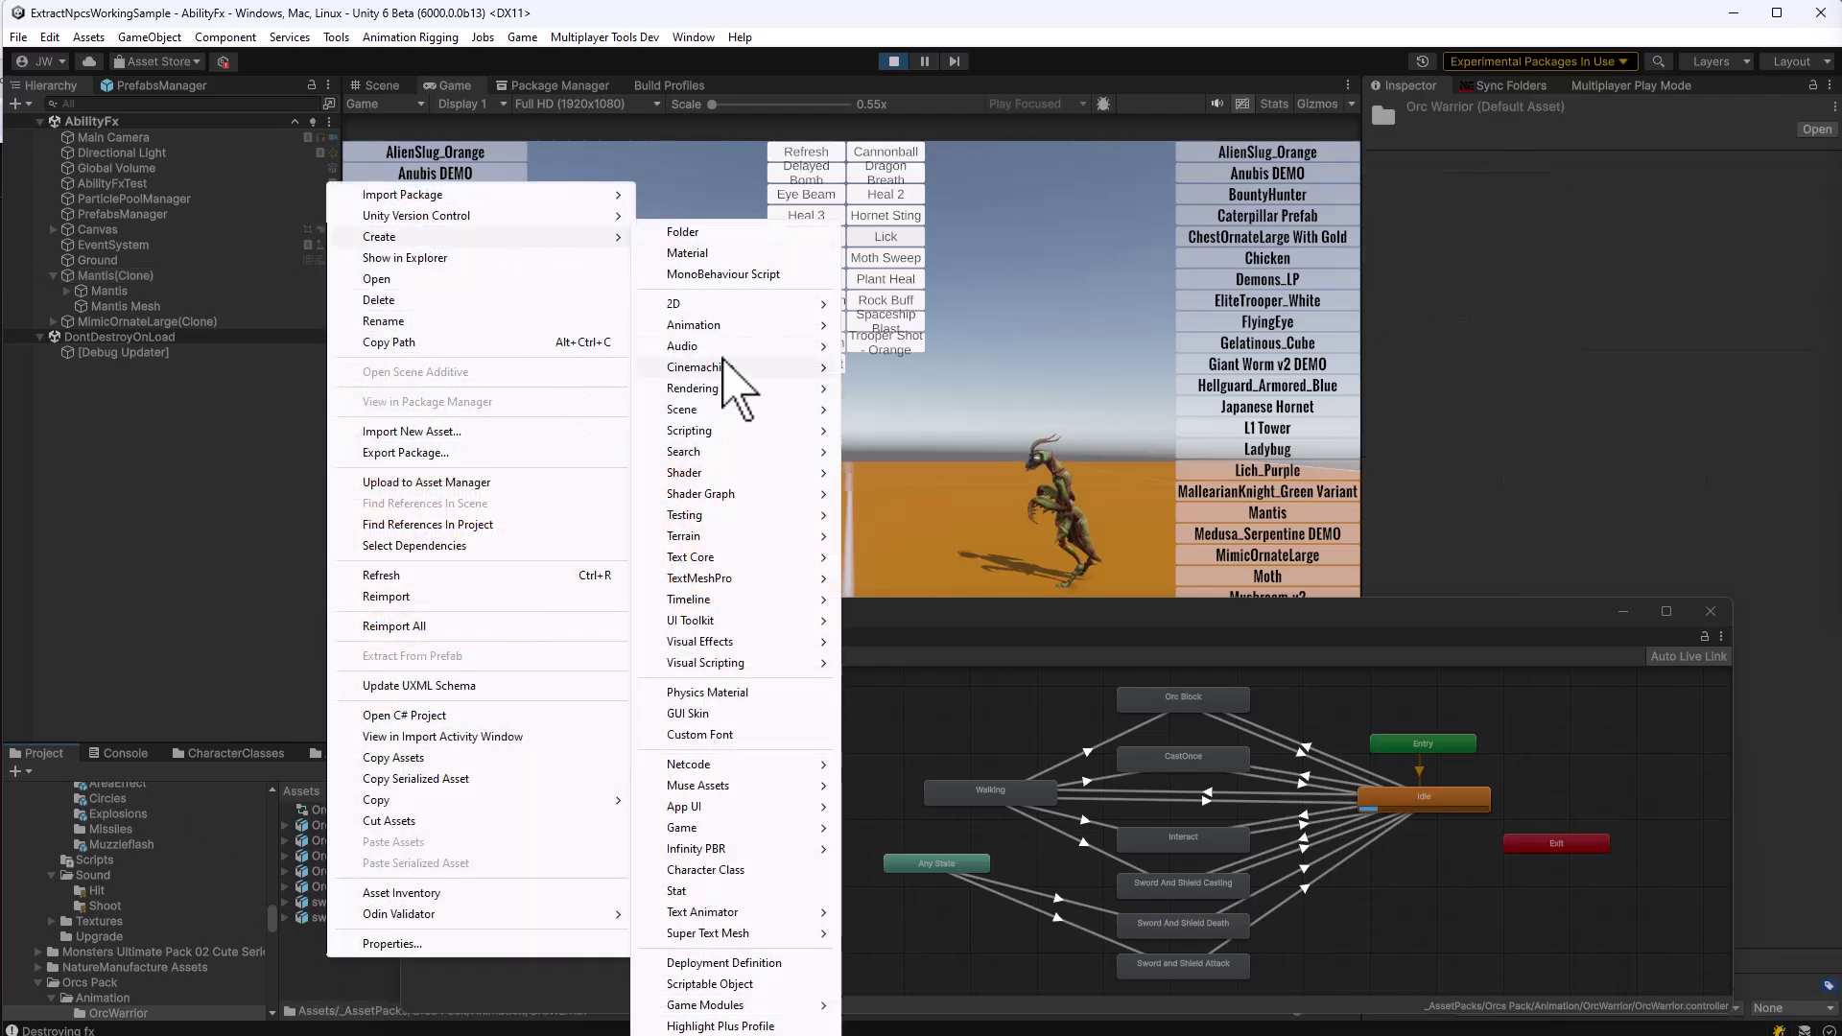
pyautogui.moveTo(729, 325)
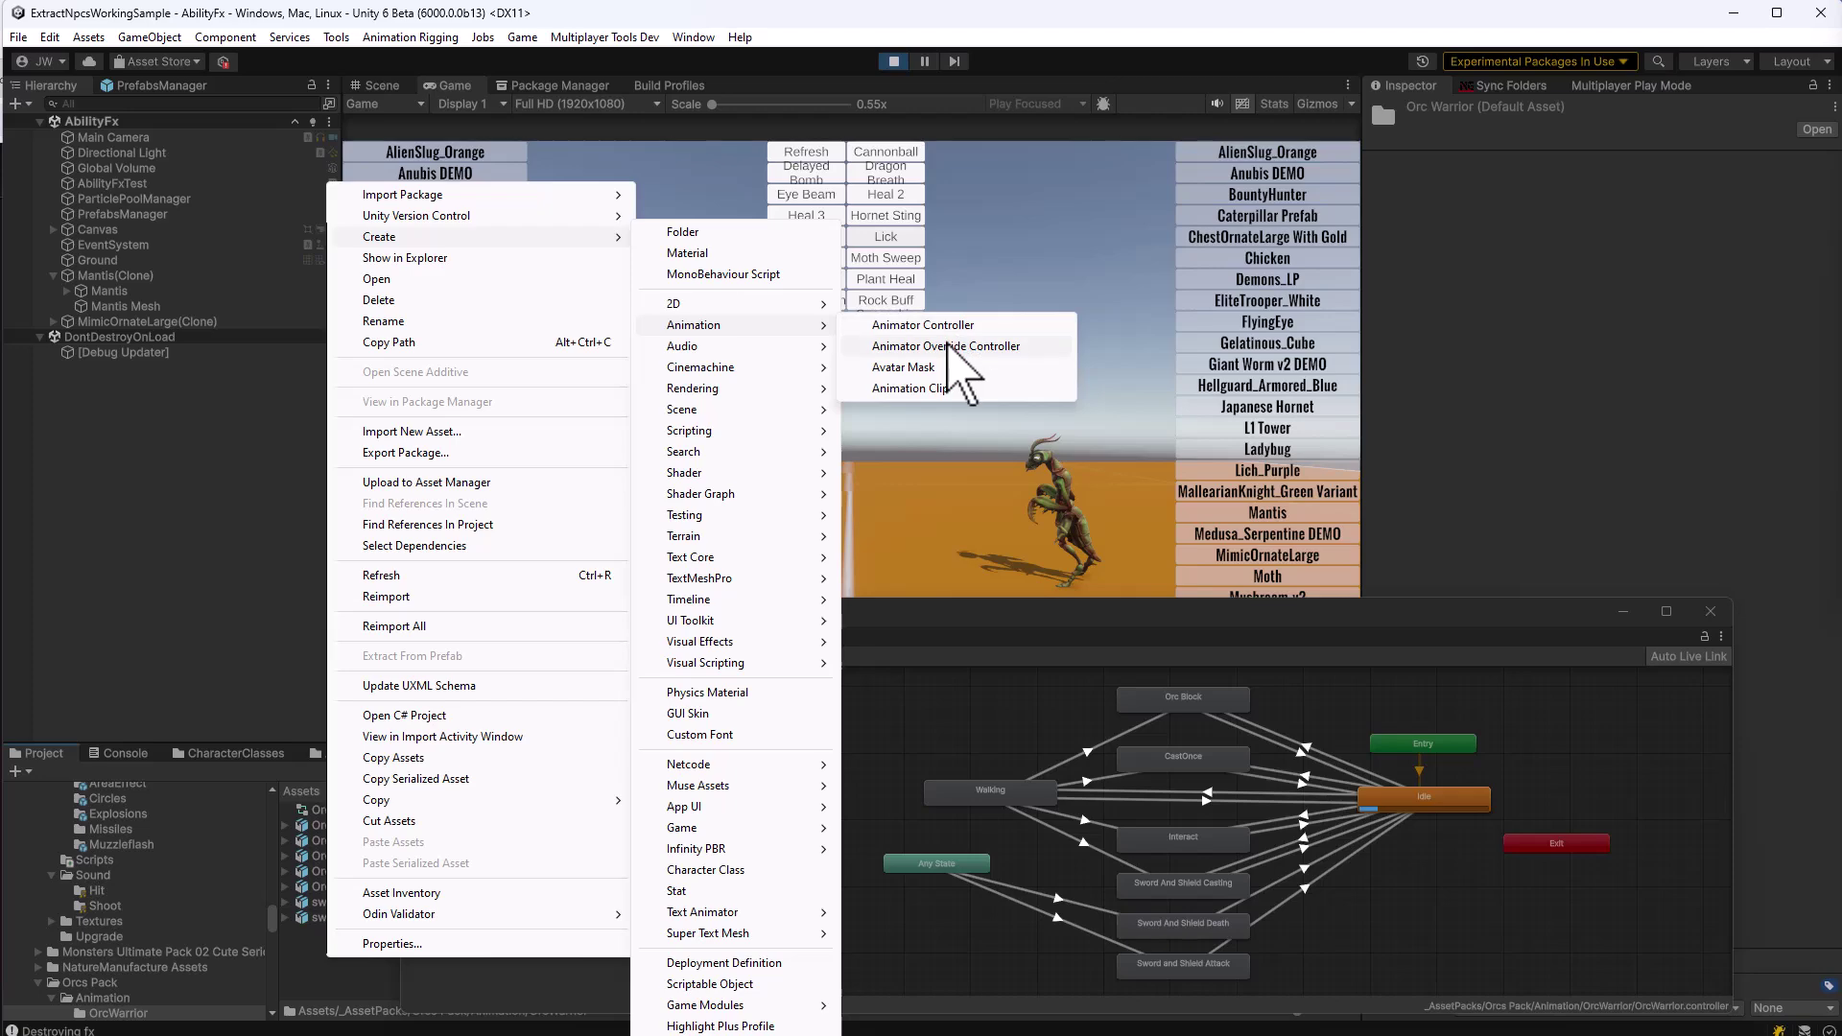
pyautogui.click(950, 345)
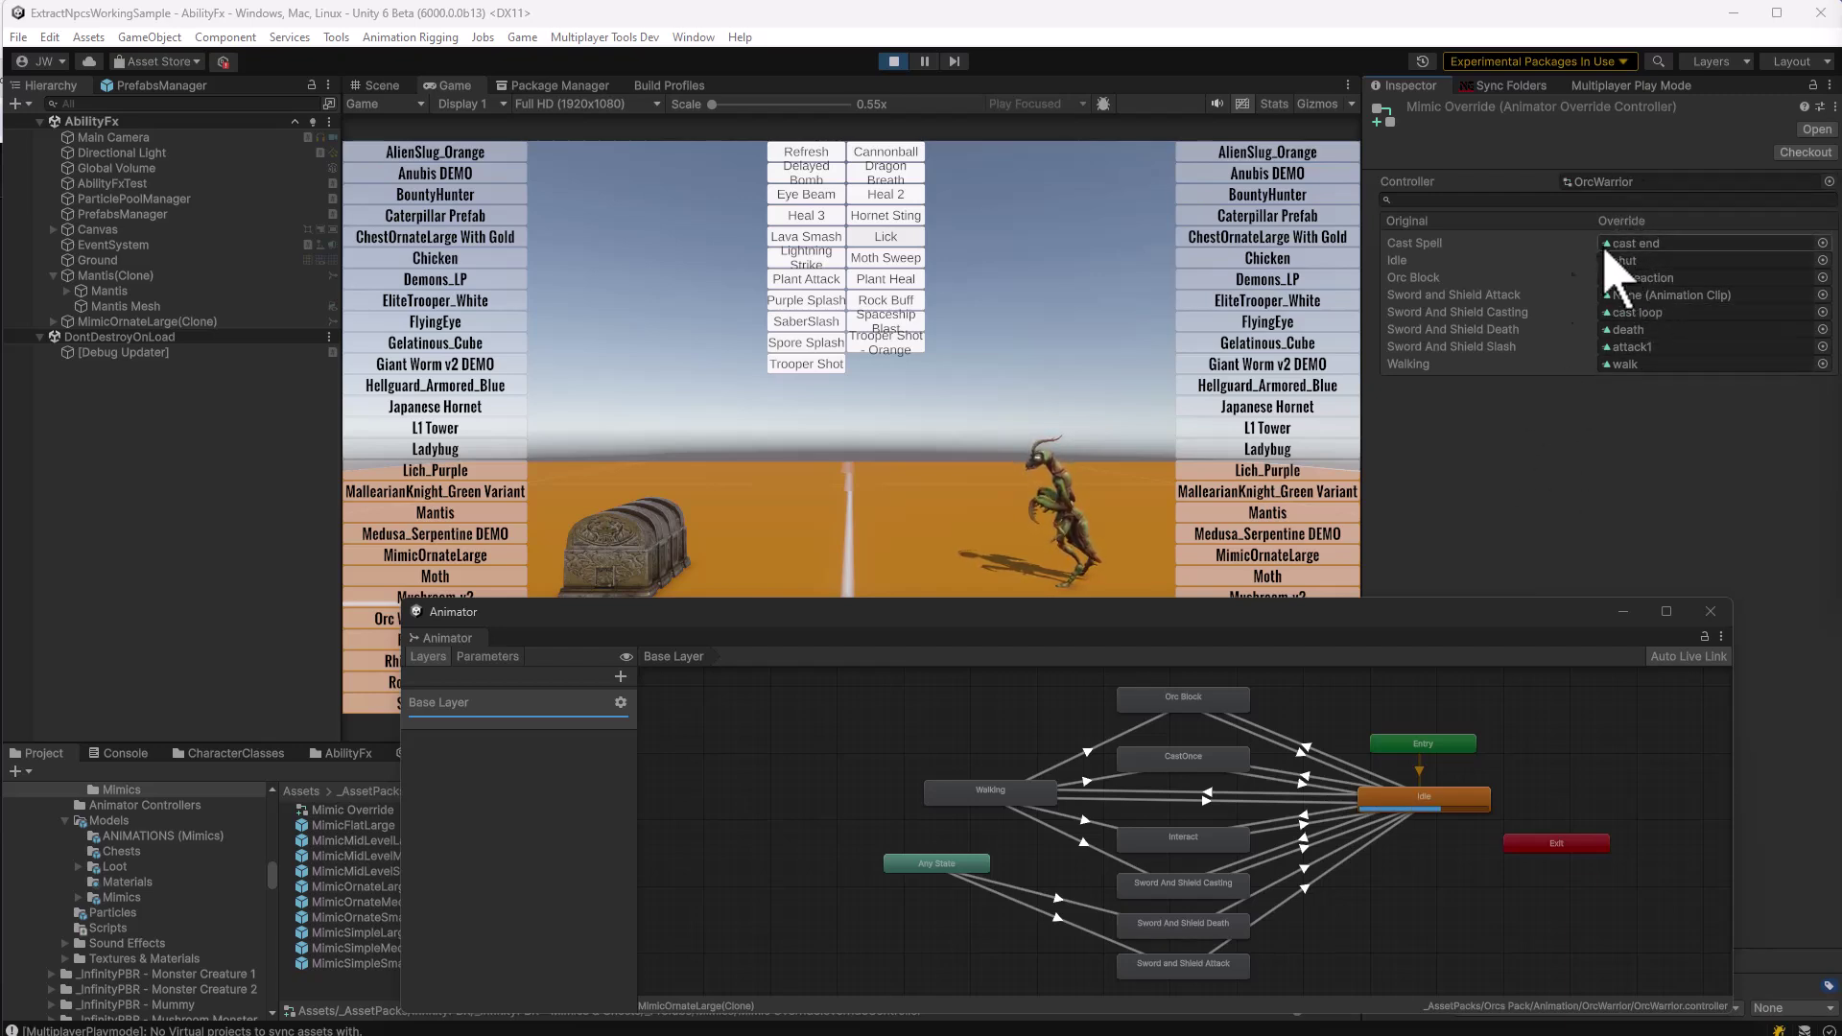
# - Locate the attack1 clip that overrides Sword And Shield Slash in the Mimic Override controller
pyautogui.click(1698, 346)
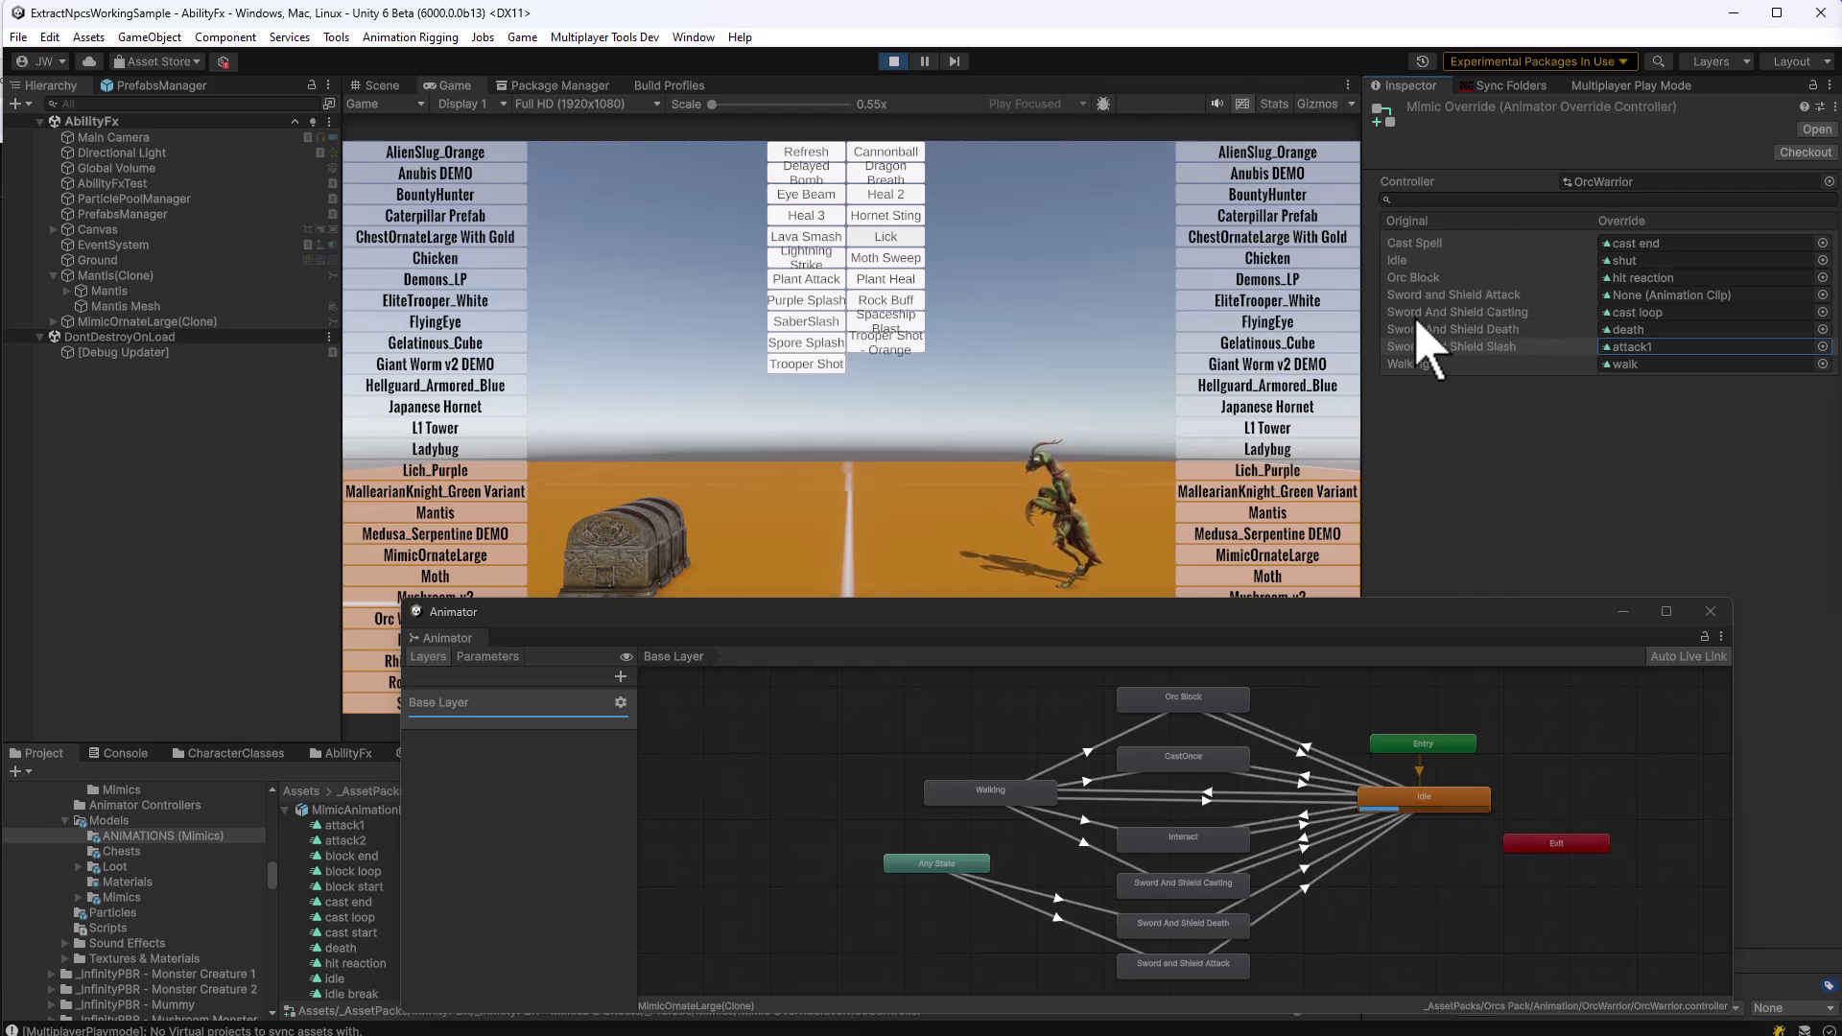
# - Switch the caster through Lich_Purple, Giant Worm v2 DEMO and Chicken to EliteTrooper_White, and test Trooper Shot - Orange and Trooper Shot
pyautogui.click(467, 470)
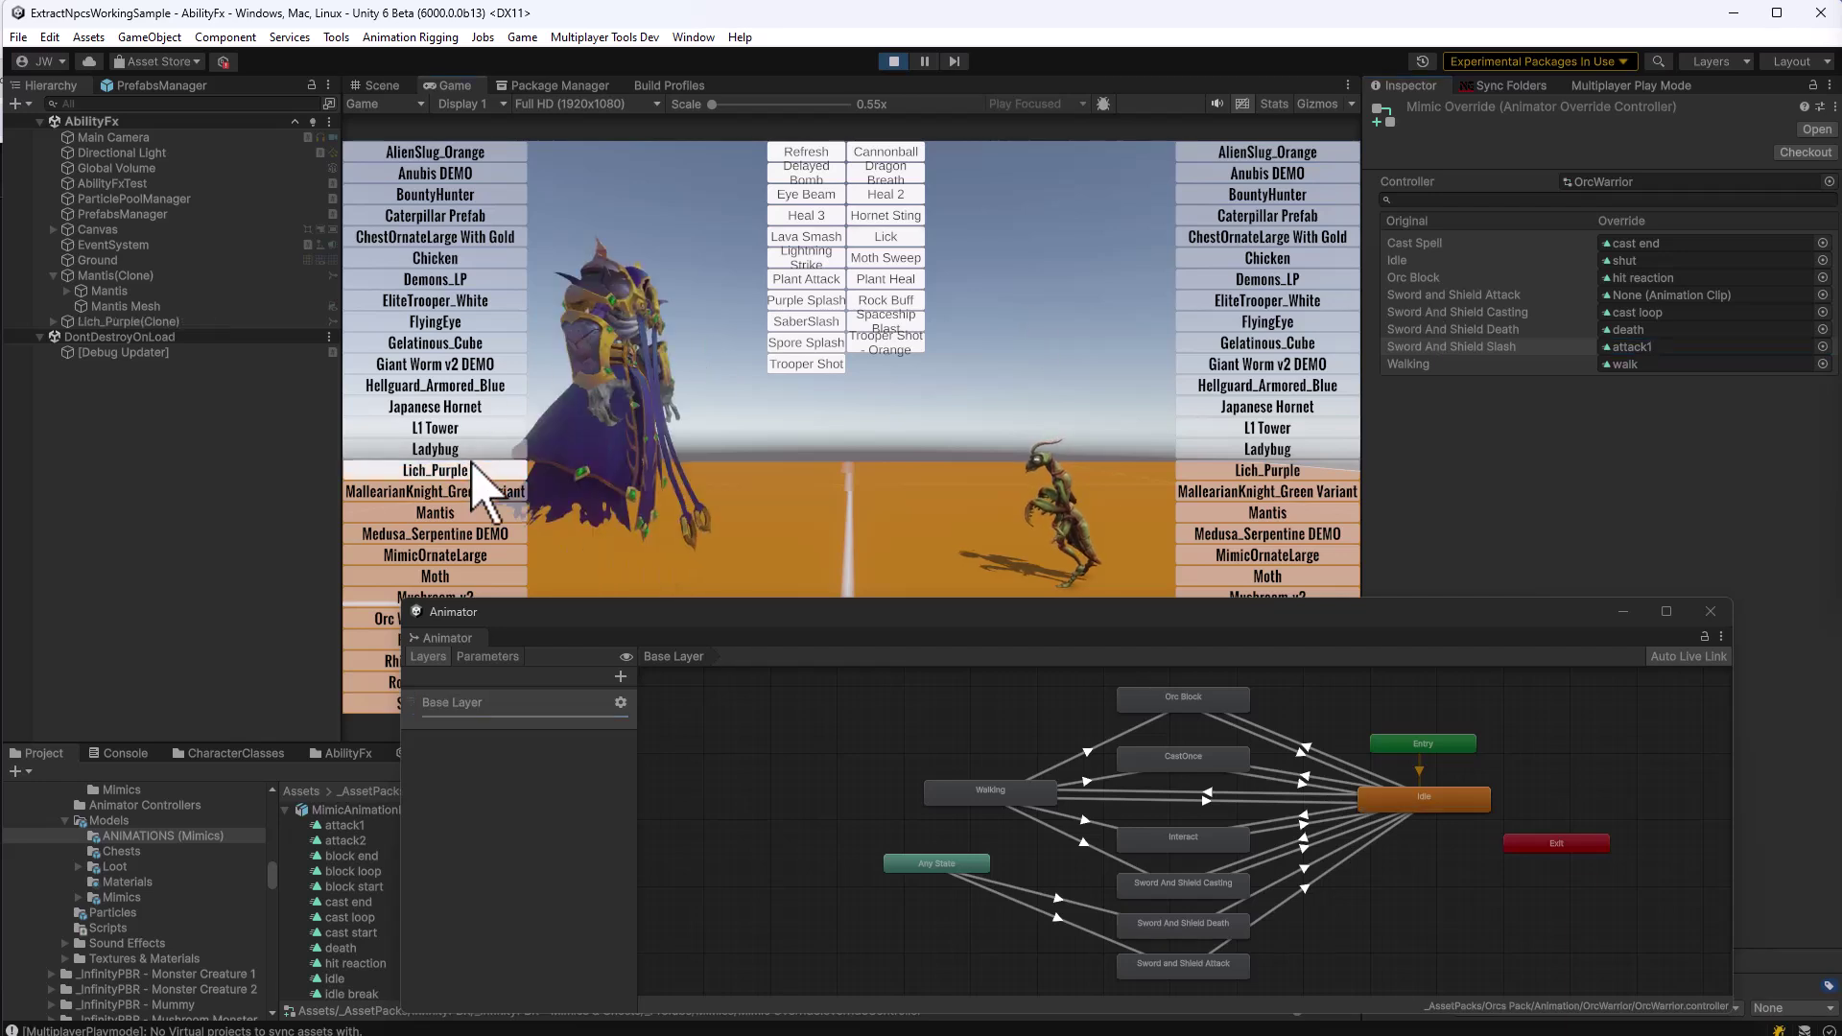
pyautogui.click(439, 365)
pyautogui.click(499, 300)
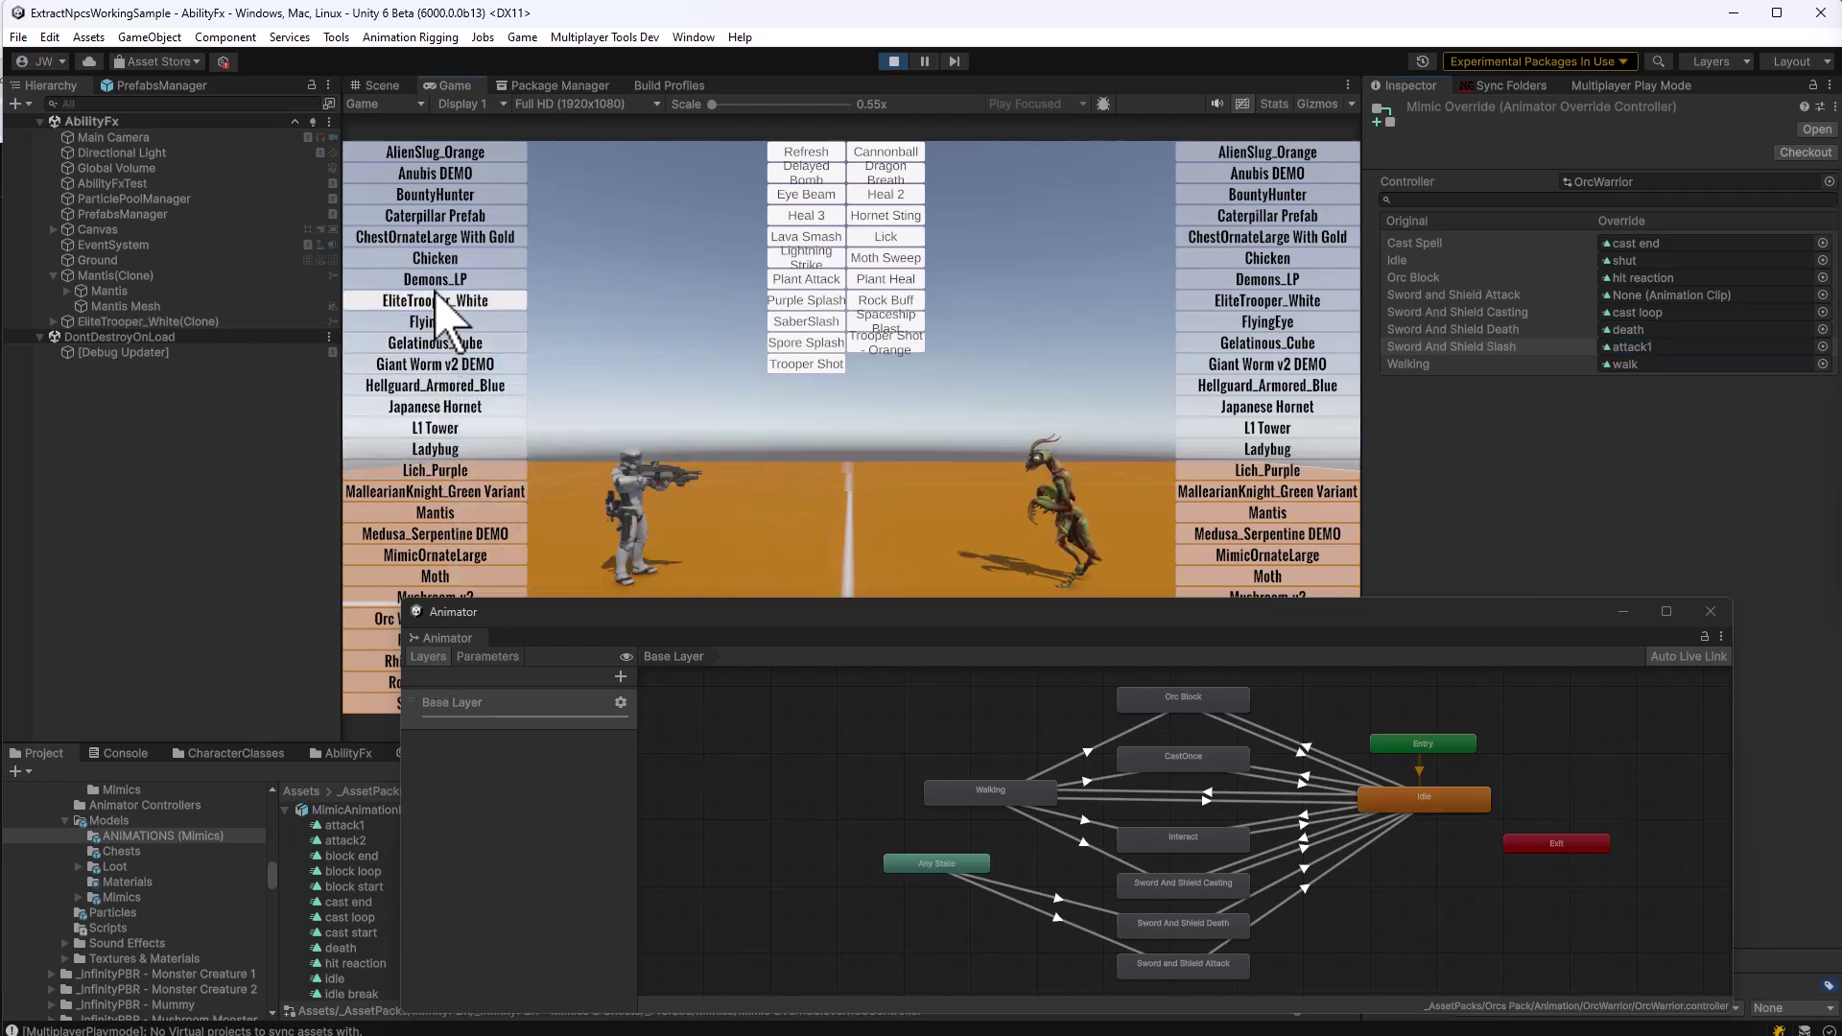
pyautogui.click(434, 259)
pyautogui.click(434, 301)
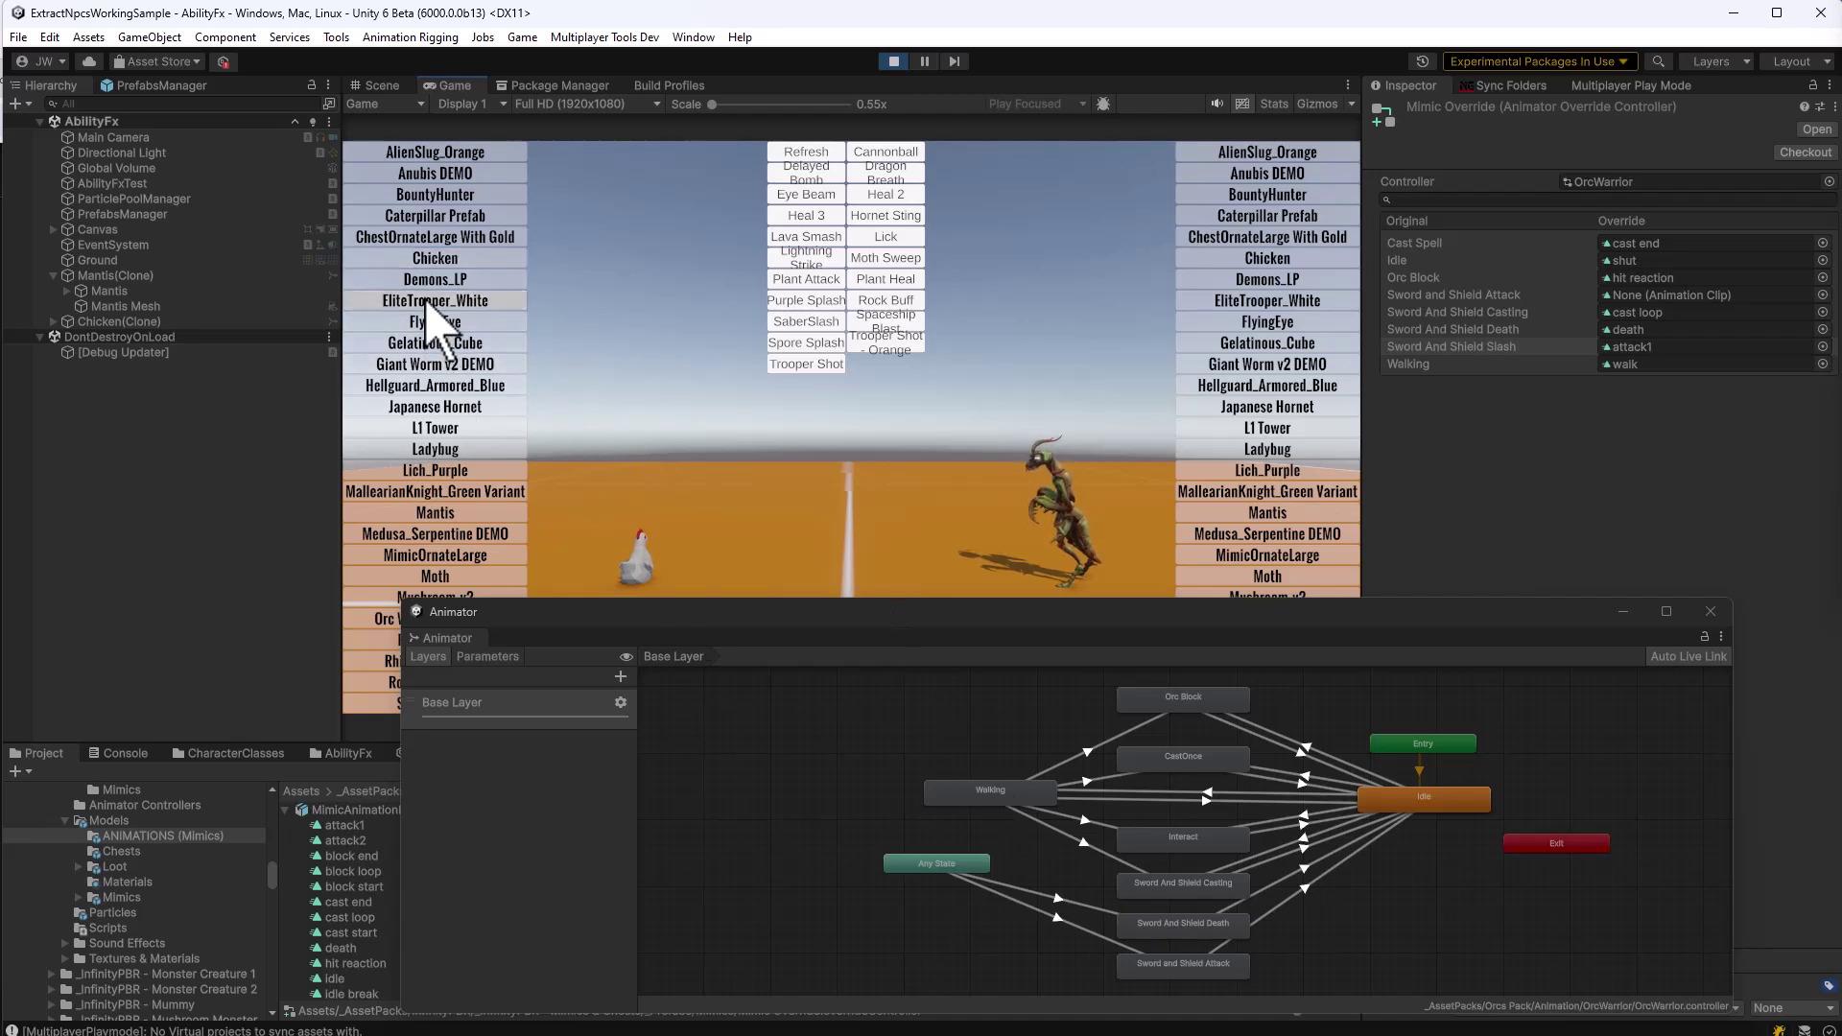
pyautogui.click(887, 346)
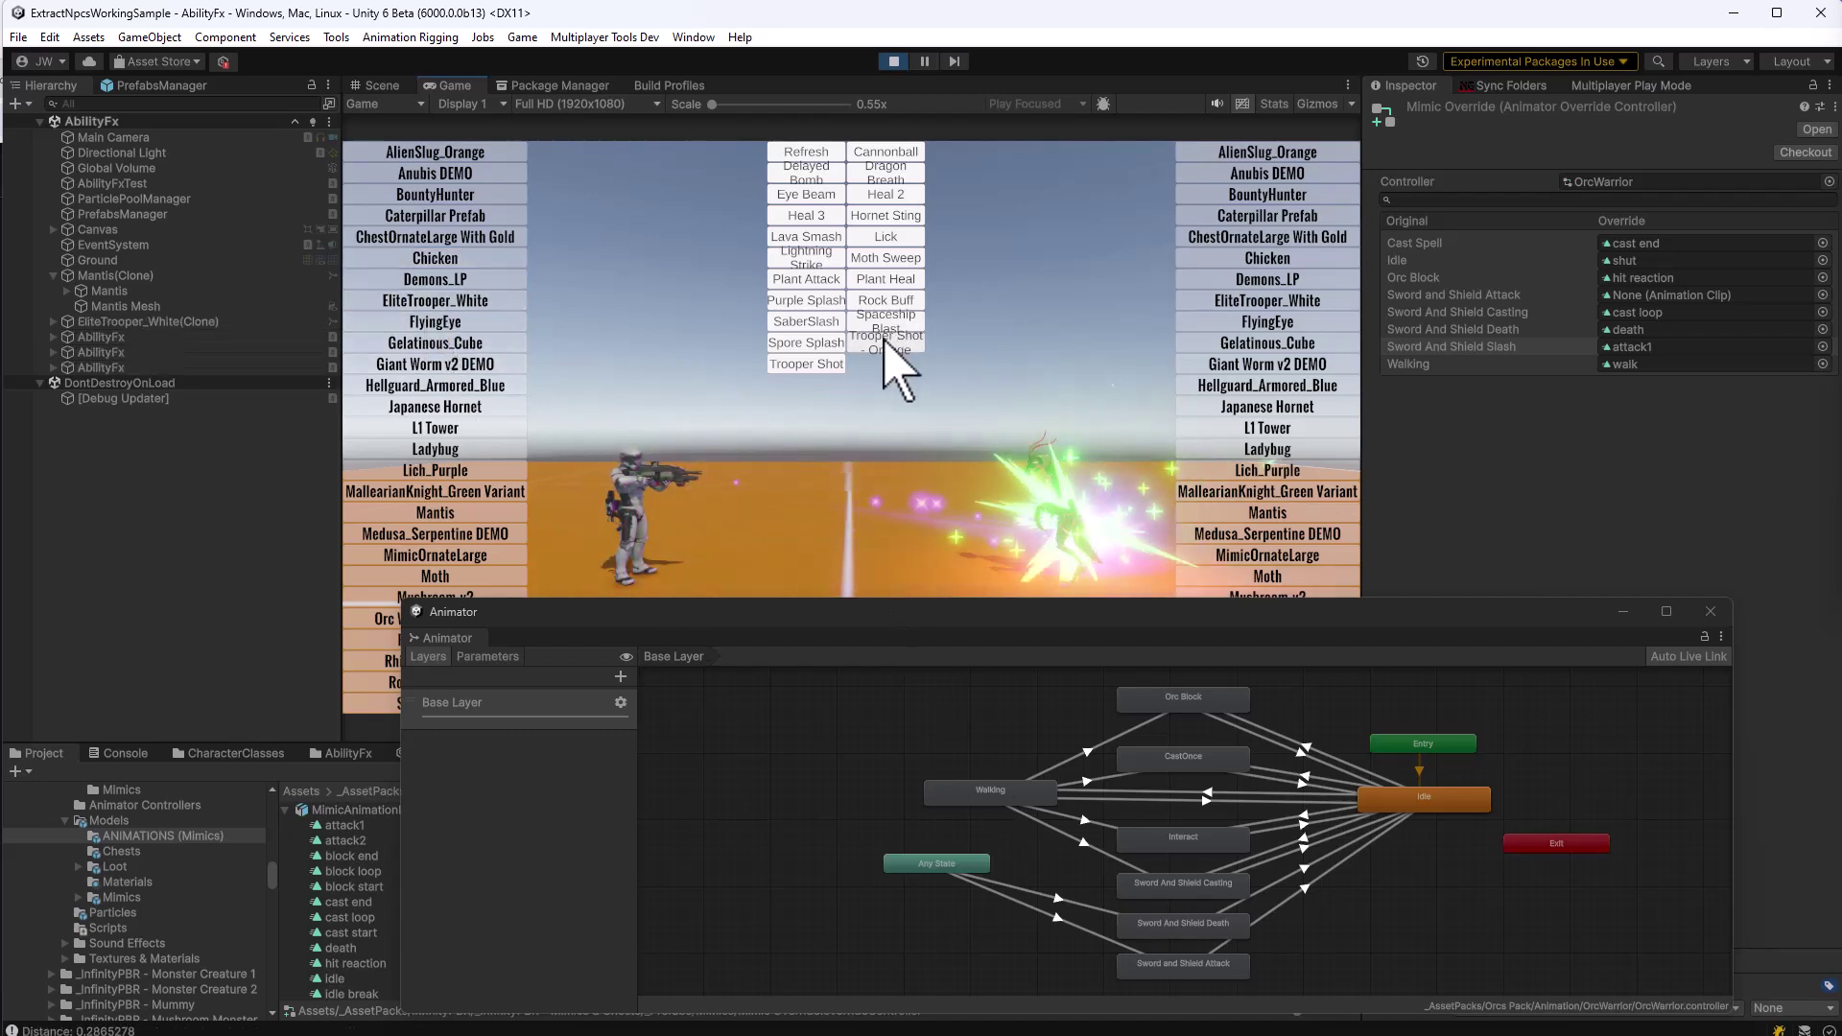
pyautogui.click(813, 368)
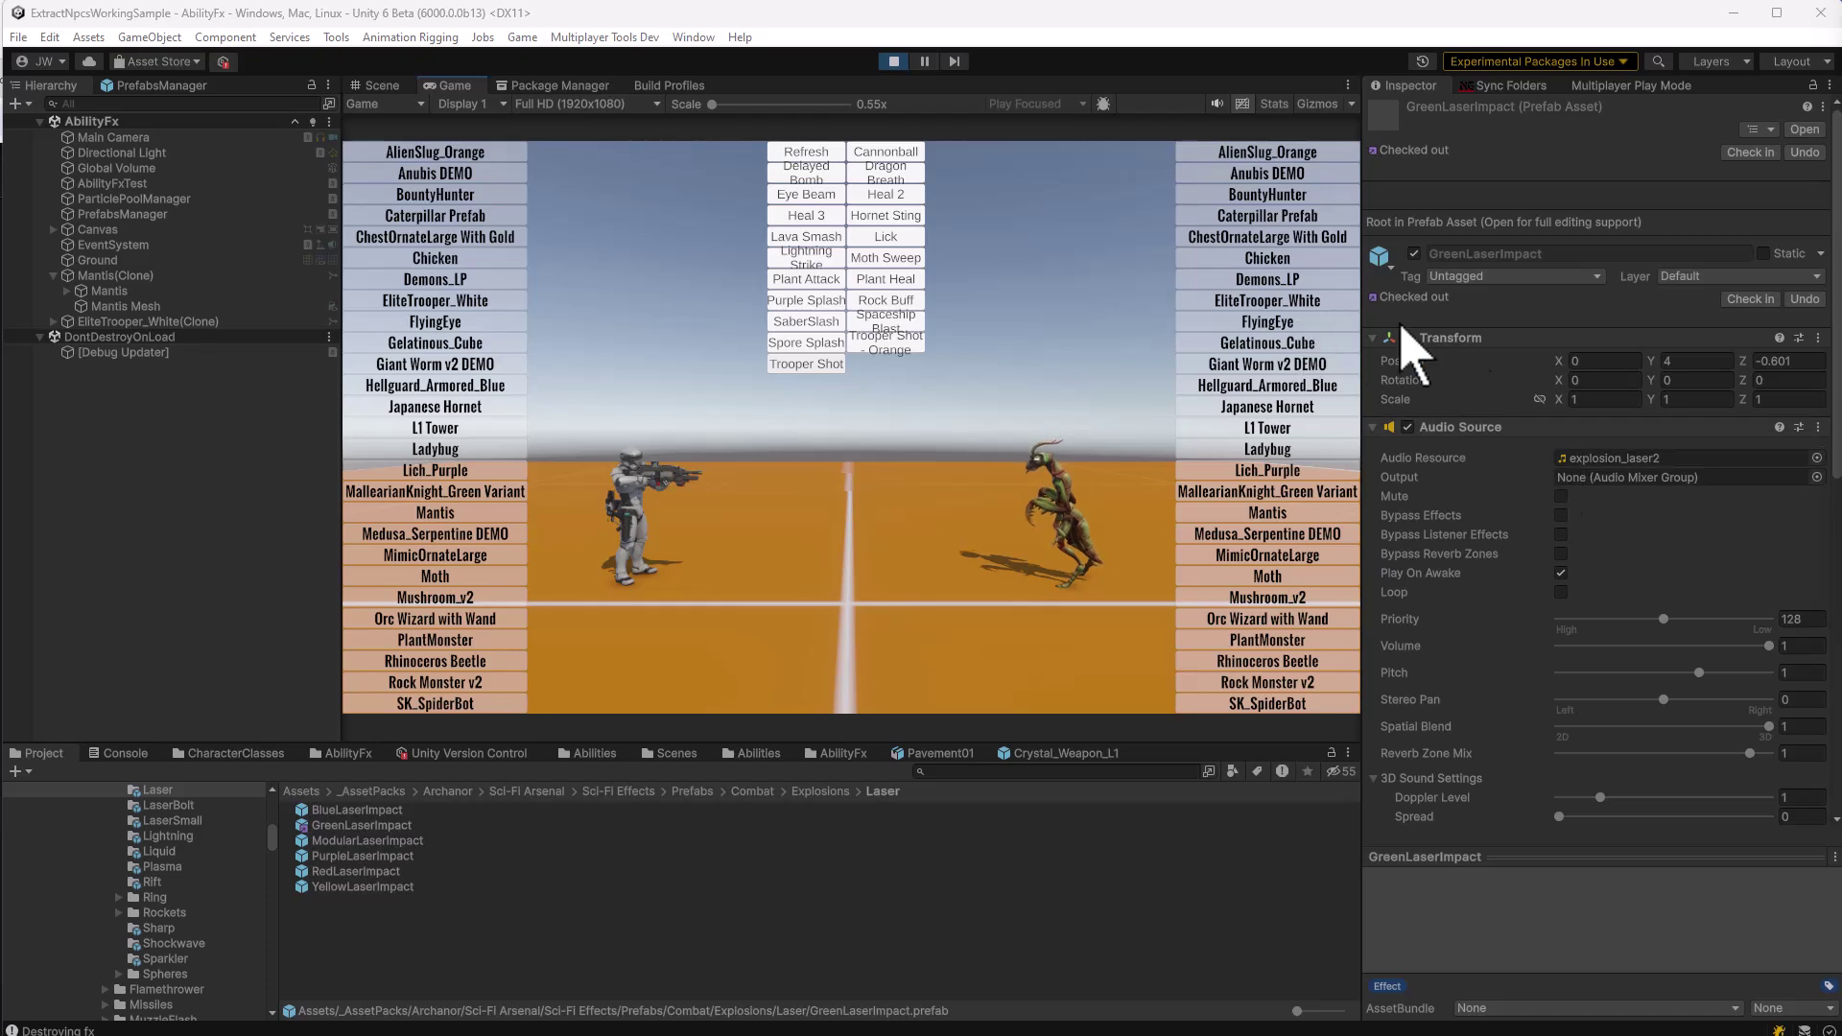
# - Test Trooper Shot with the GreenLaserImpact audio source's pitch raised to 2.59, and set the pitch back to 1
pyautogui.click(810, 364)
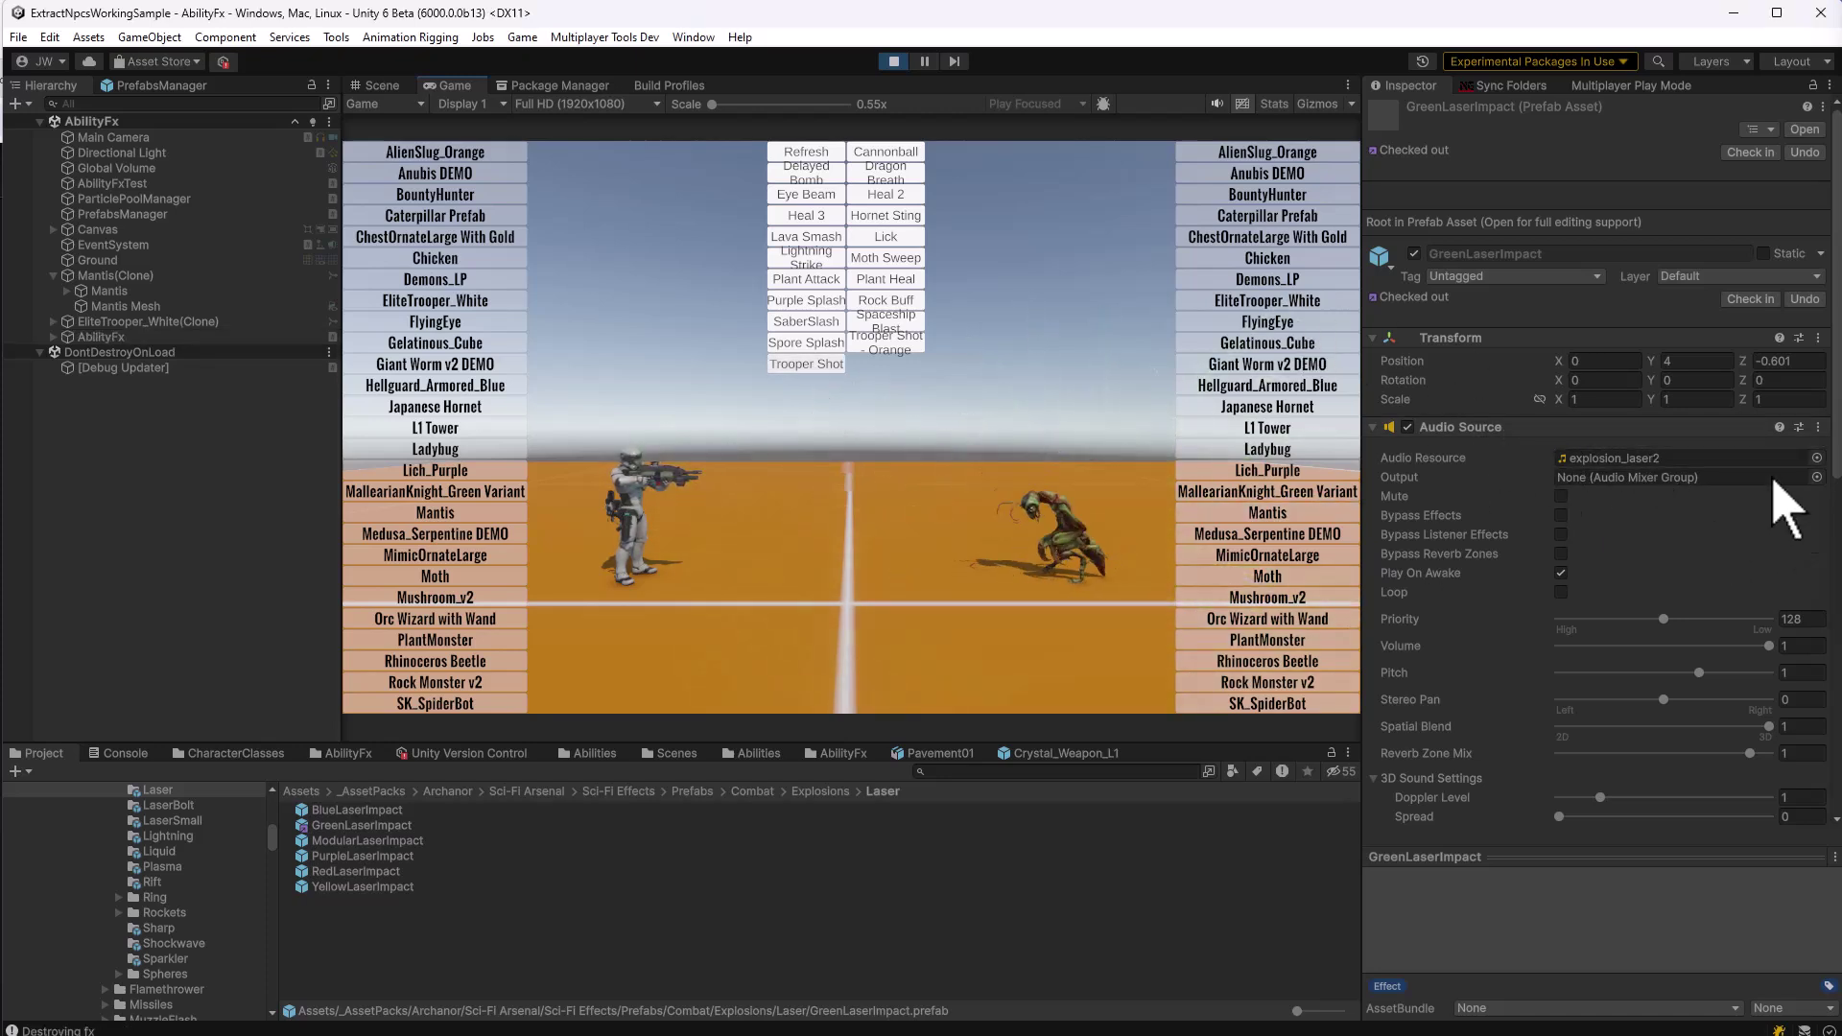
pyautogui.moveTo(1700, 672); pyautogui.dragTo(1755, 673)
pyautogui.click(810, 364)
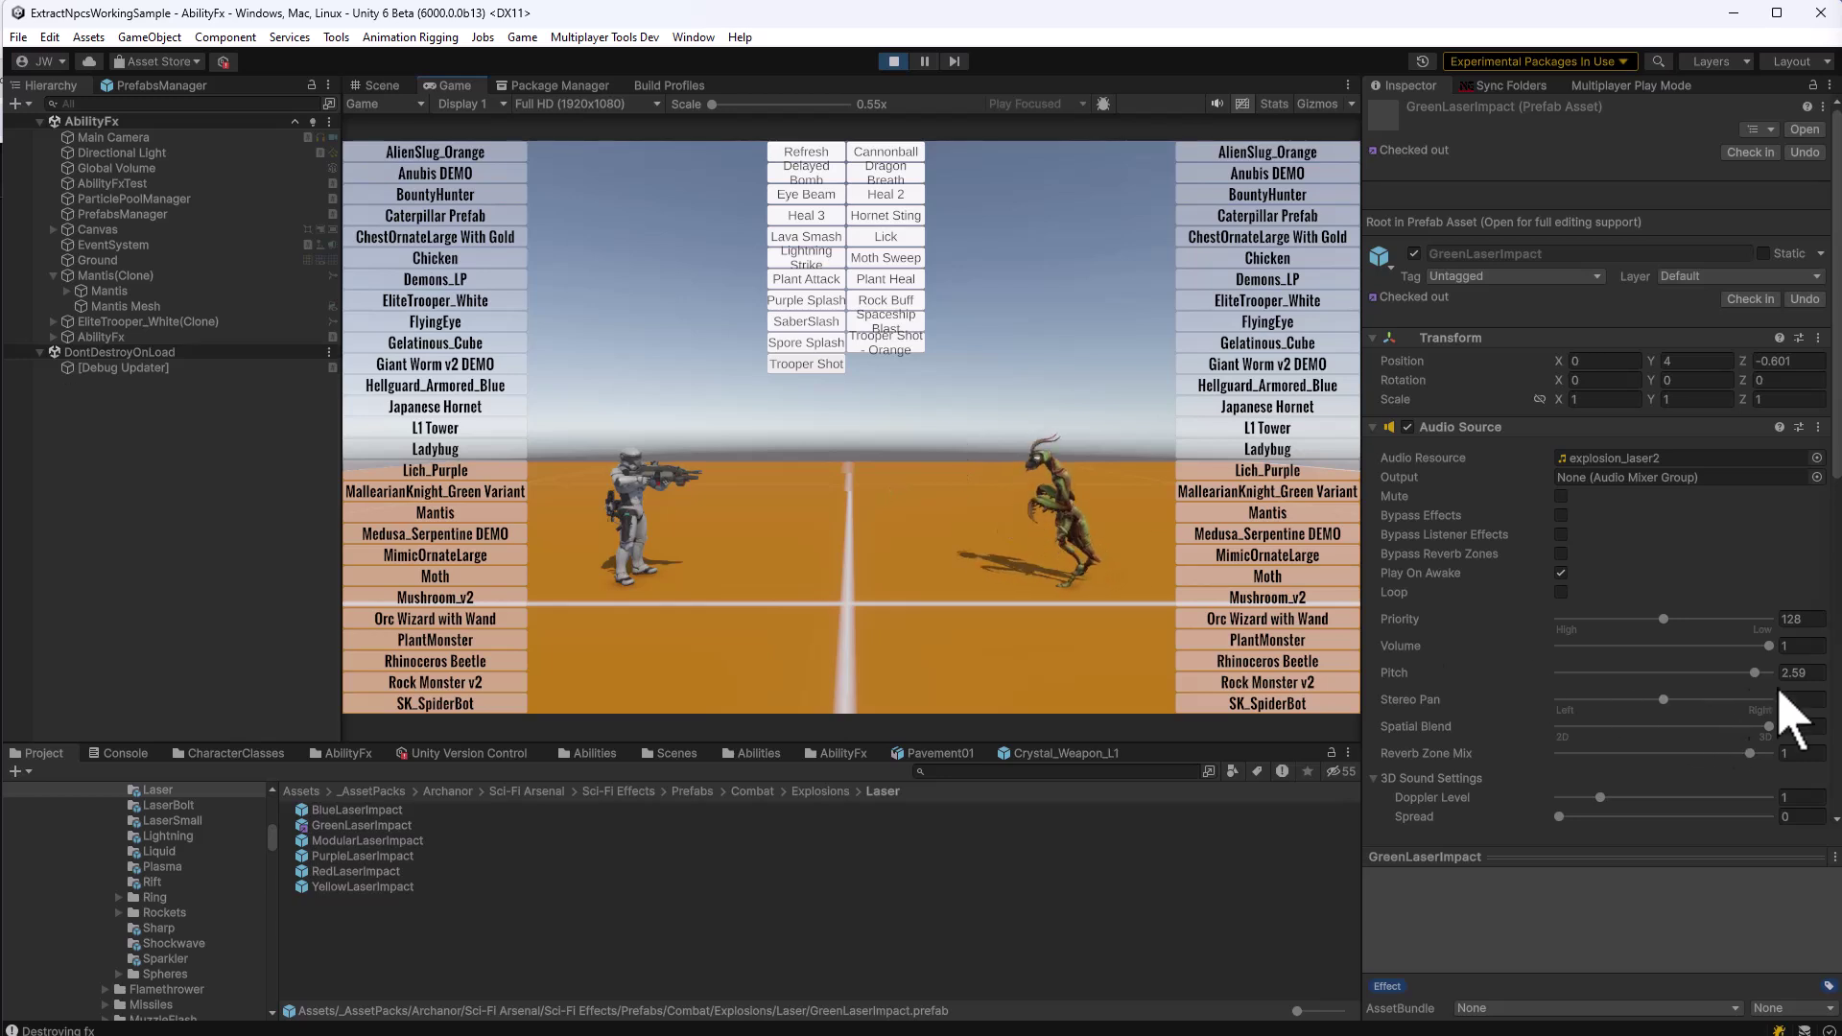
pyautogui.write('1')
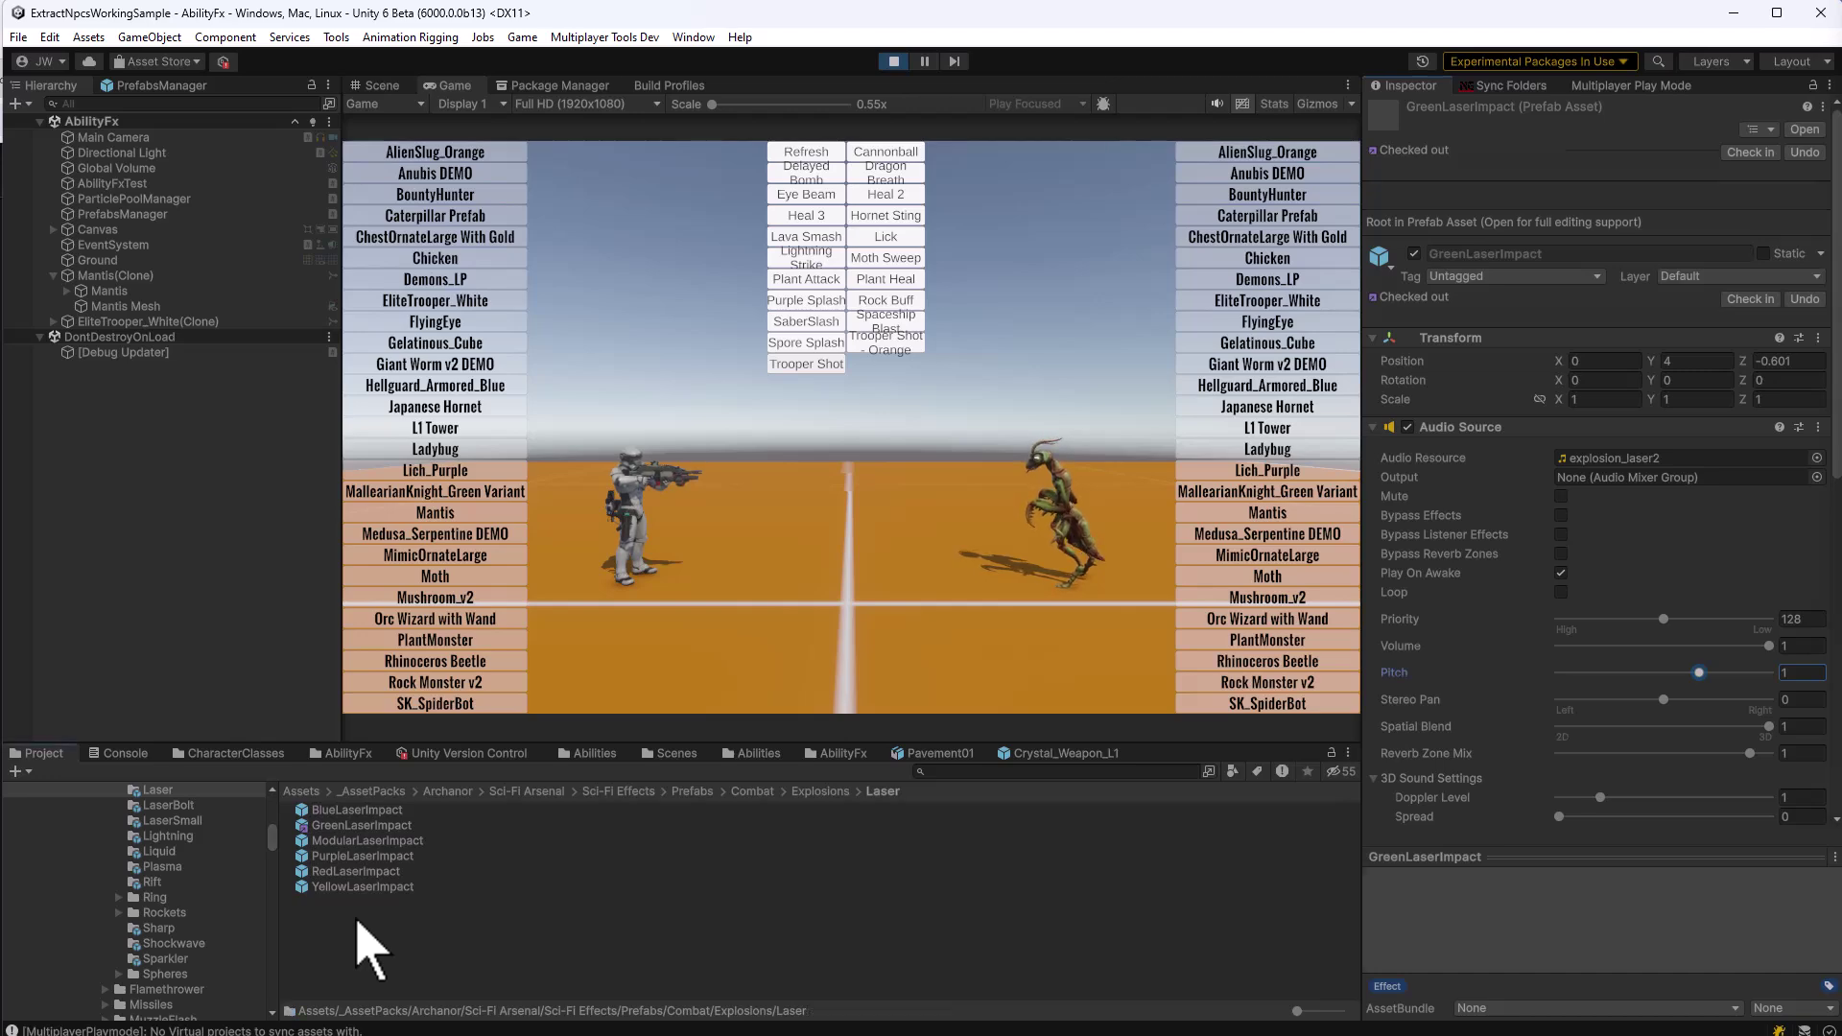
# - Create an Audio Random Container named Laser Blast in the Laser explosions folder
pyautogui.rightClick(358, 923)
pyautogui.moveTo(480, 196)
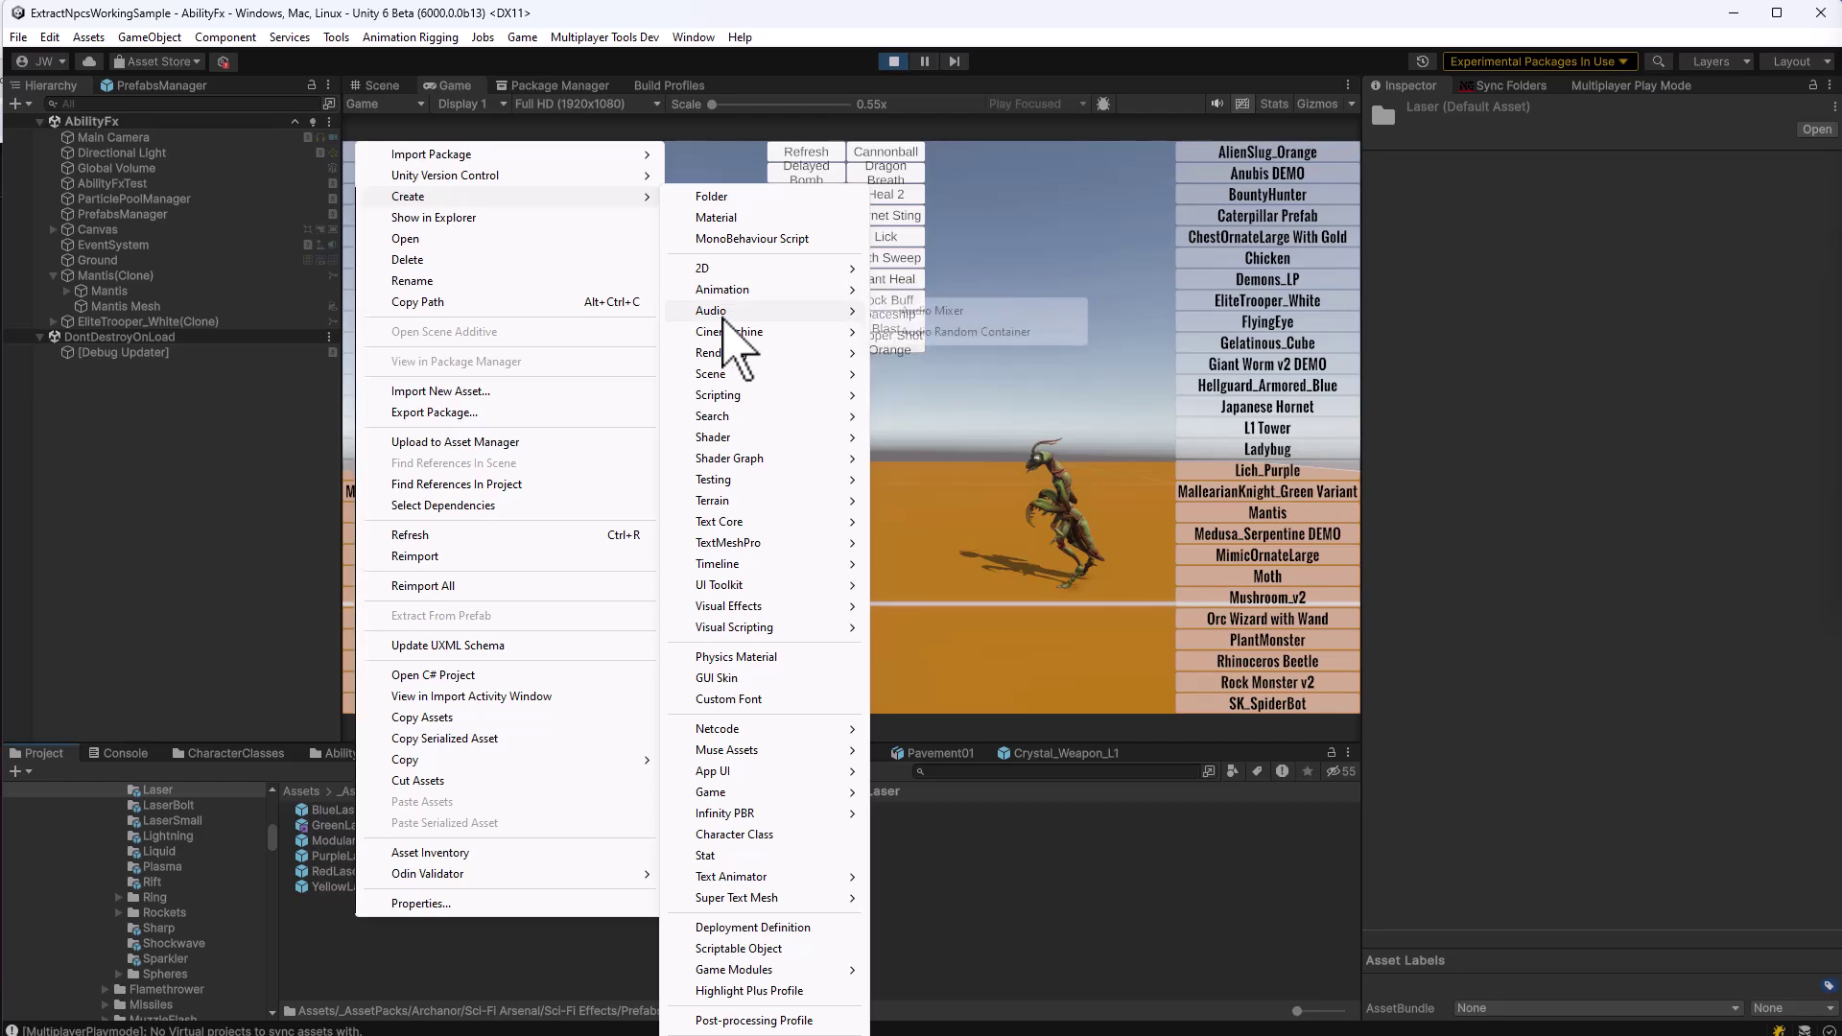
pyautogui.moveTo(739, 309)
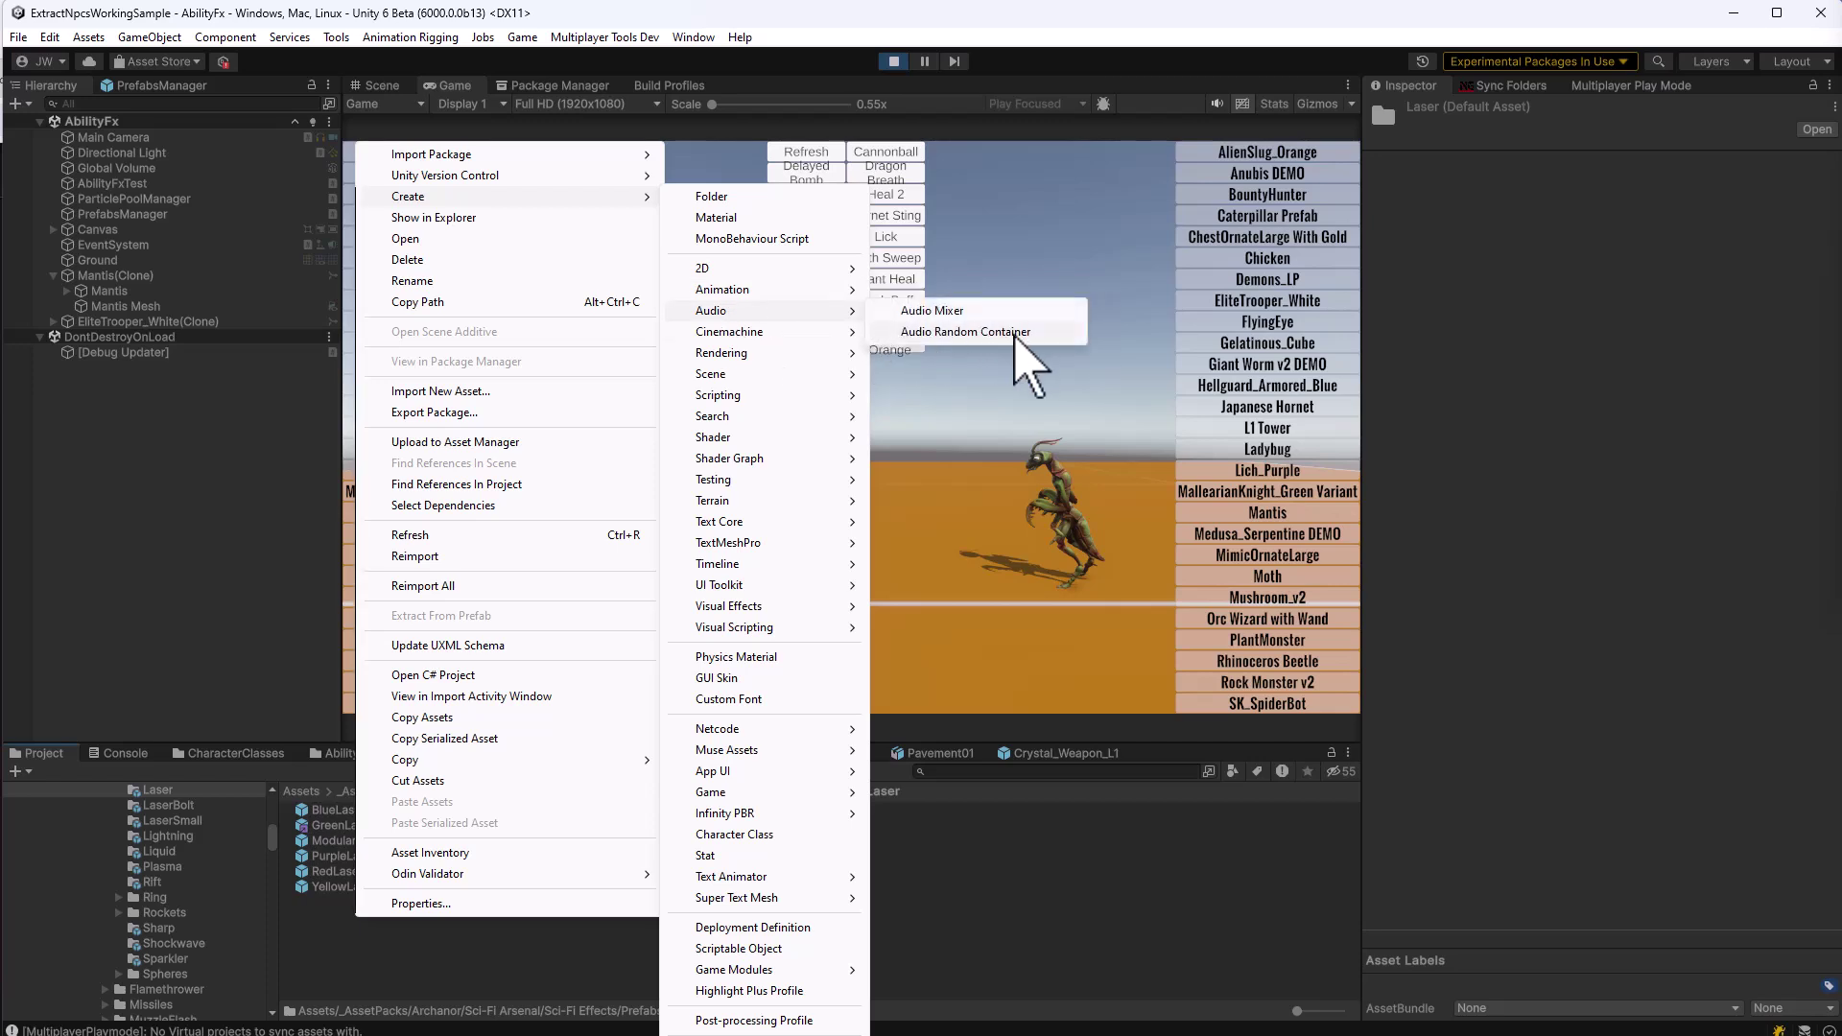
pyautogui.click(1008, 332)
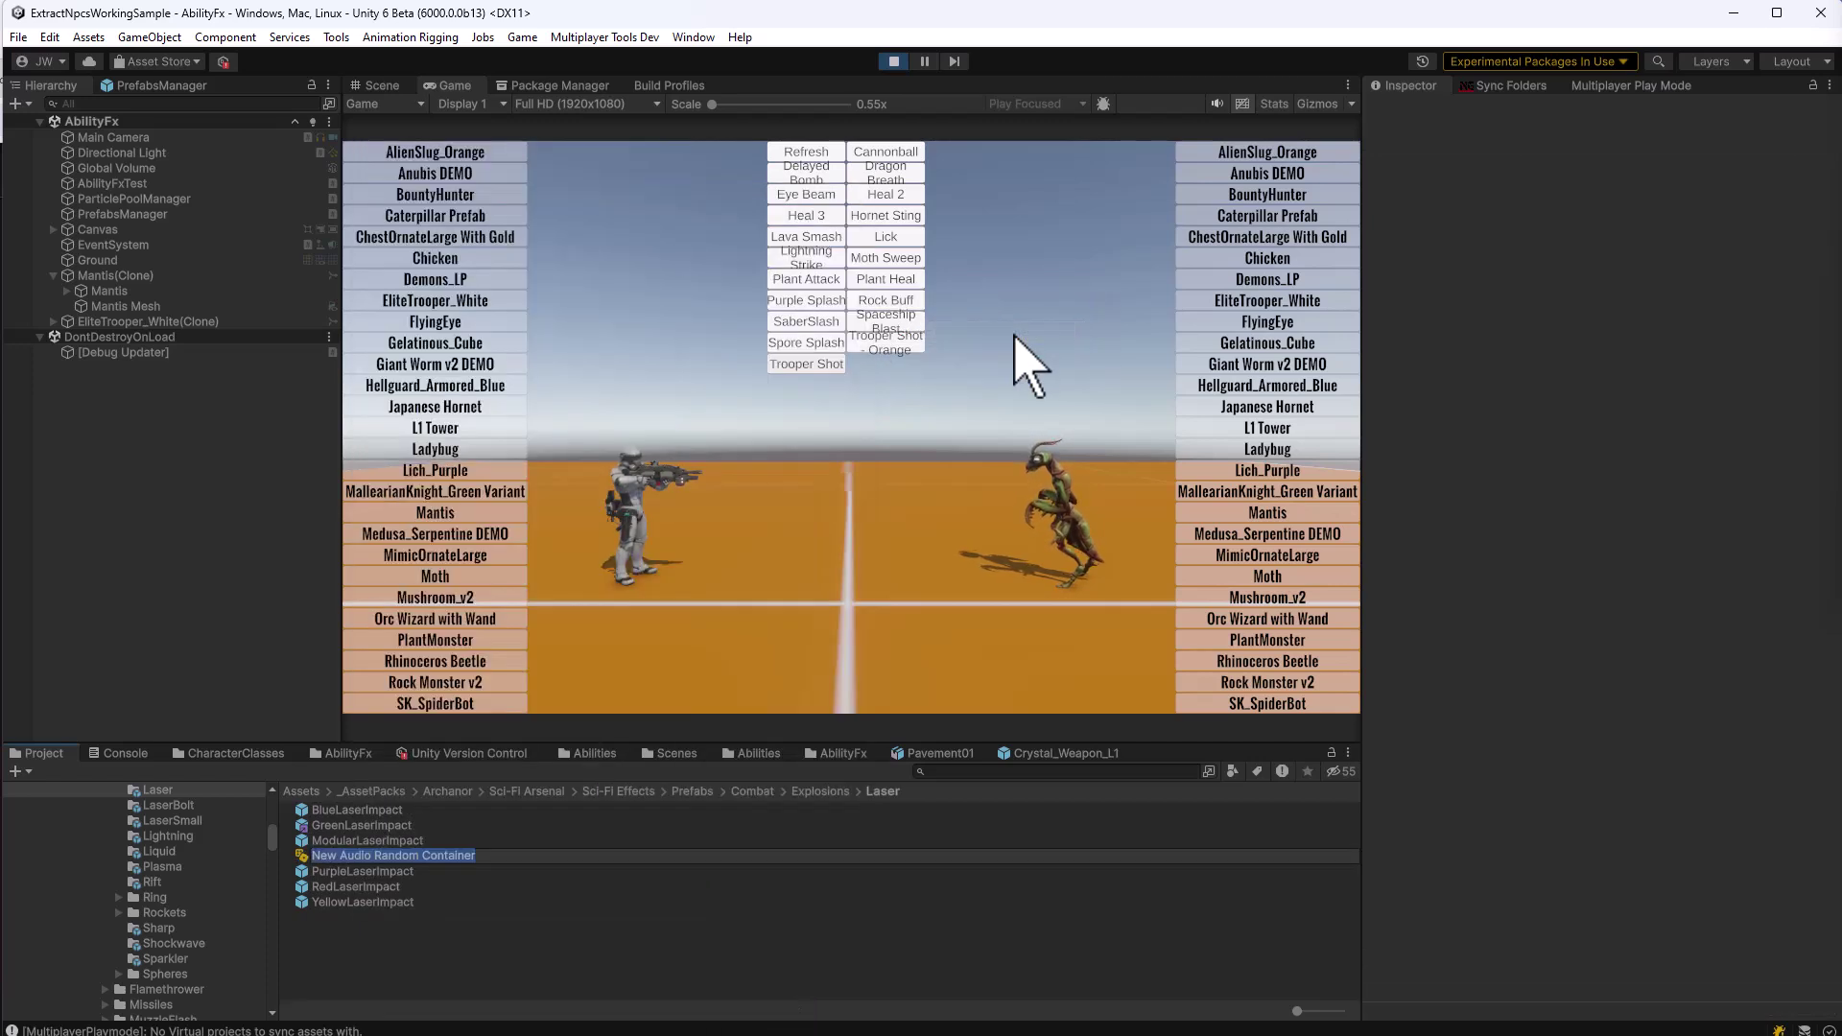
pyautogui.write('Laser Blast')
pyautogui.press('Return')
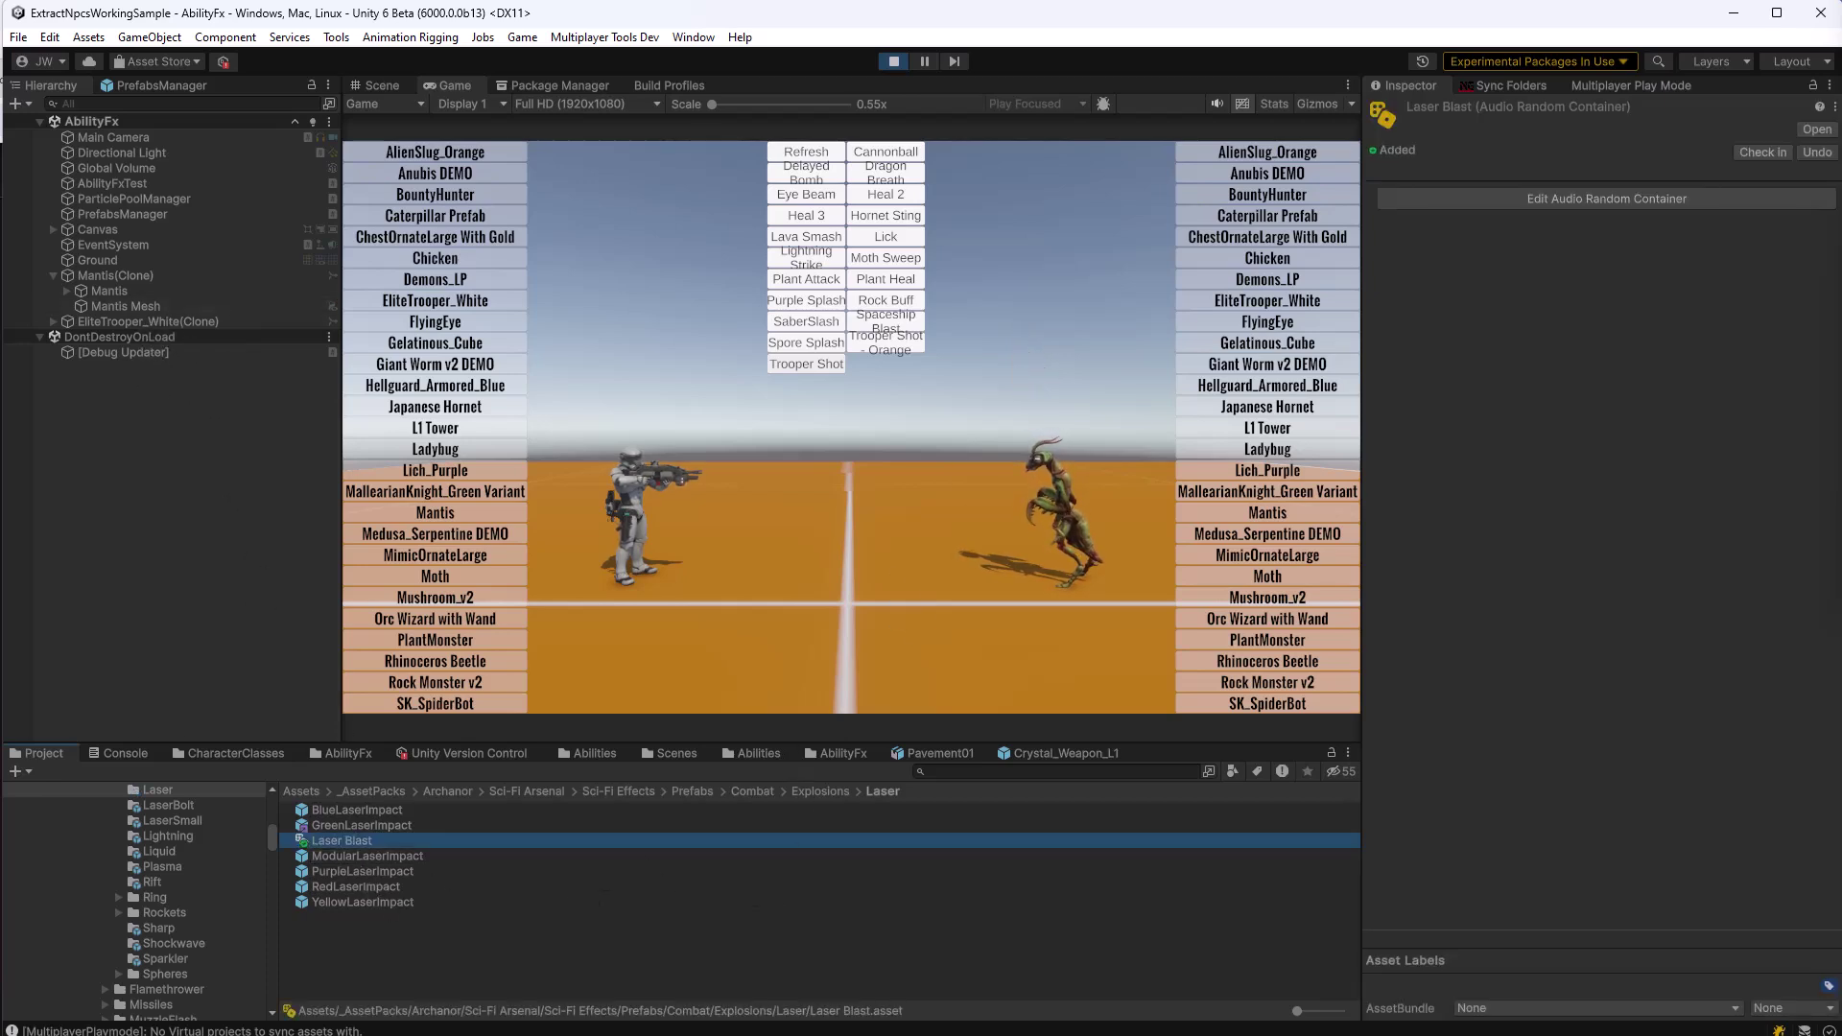
# - Open the Laser Blast container for editing and add explosion_laser2 to its audio clips
pyautogui.click(1511, 216)
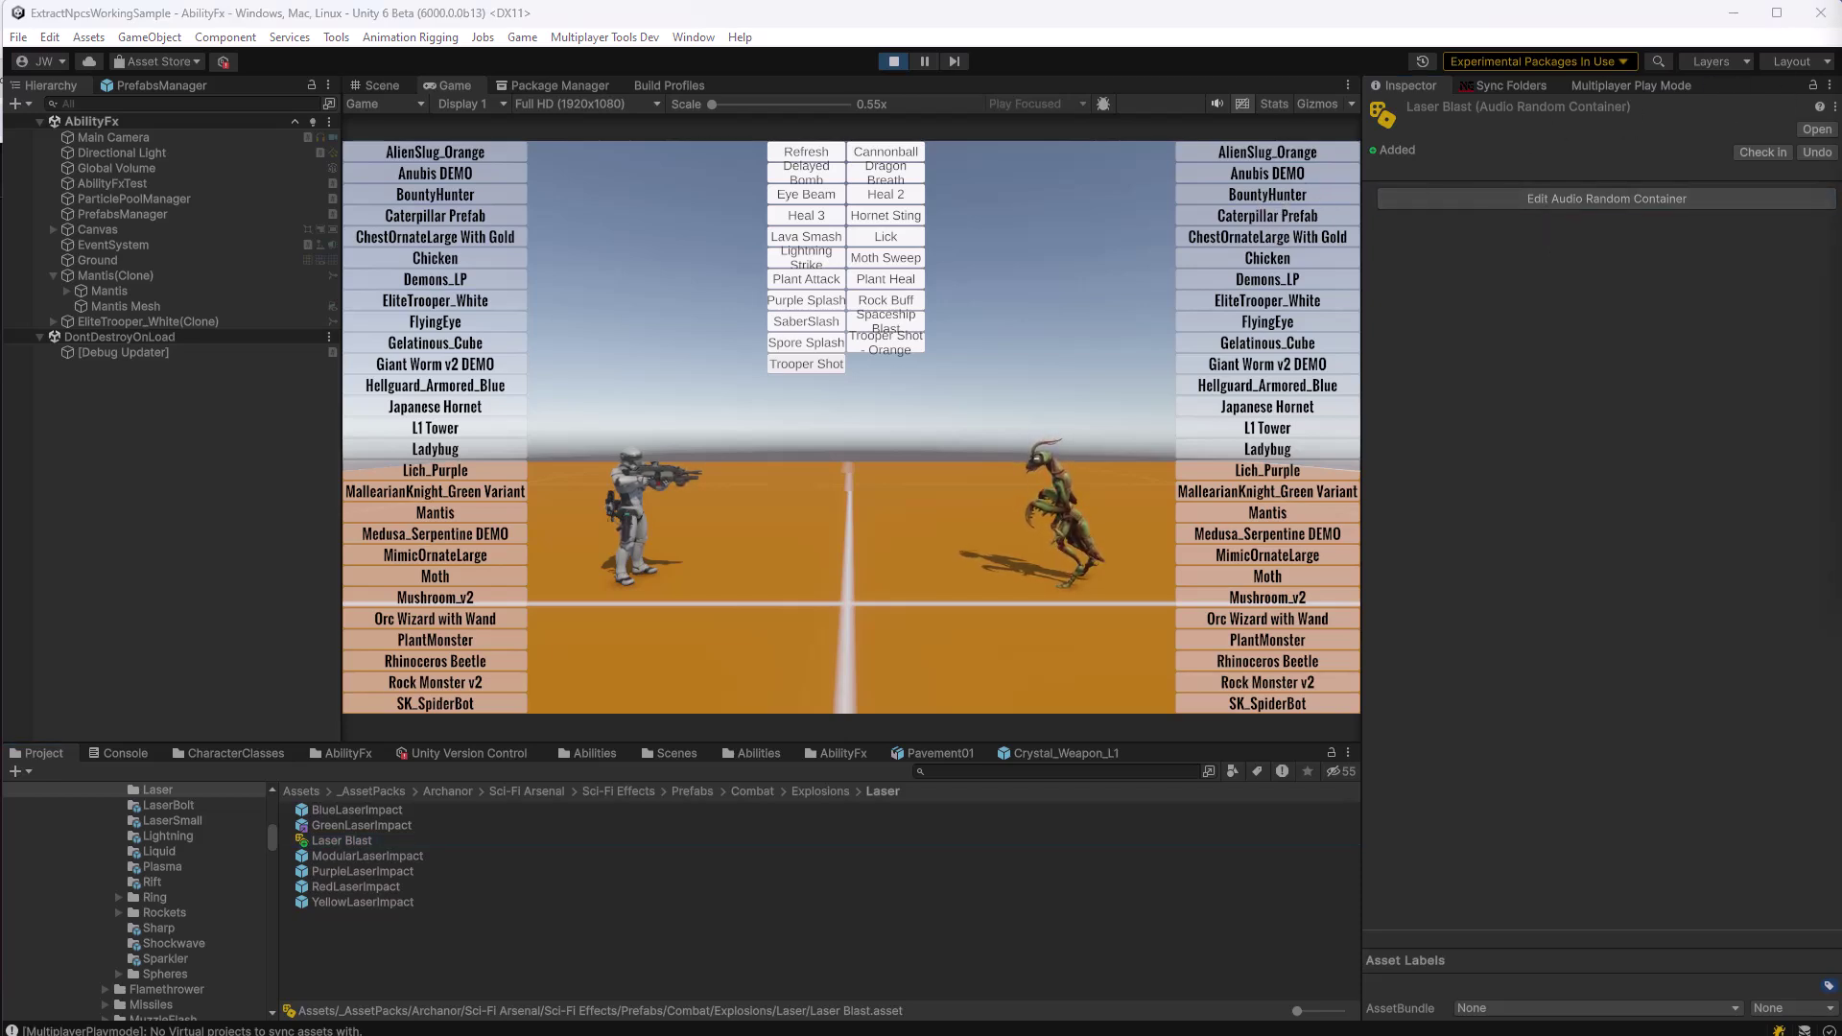
pyautogui.click(1607, 199)
pyautogui.scroll(-2, 1218, 384)
pyautogui.scroll(1, 1214, 441)
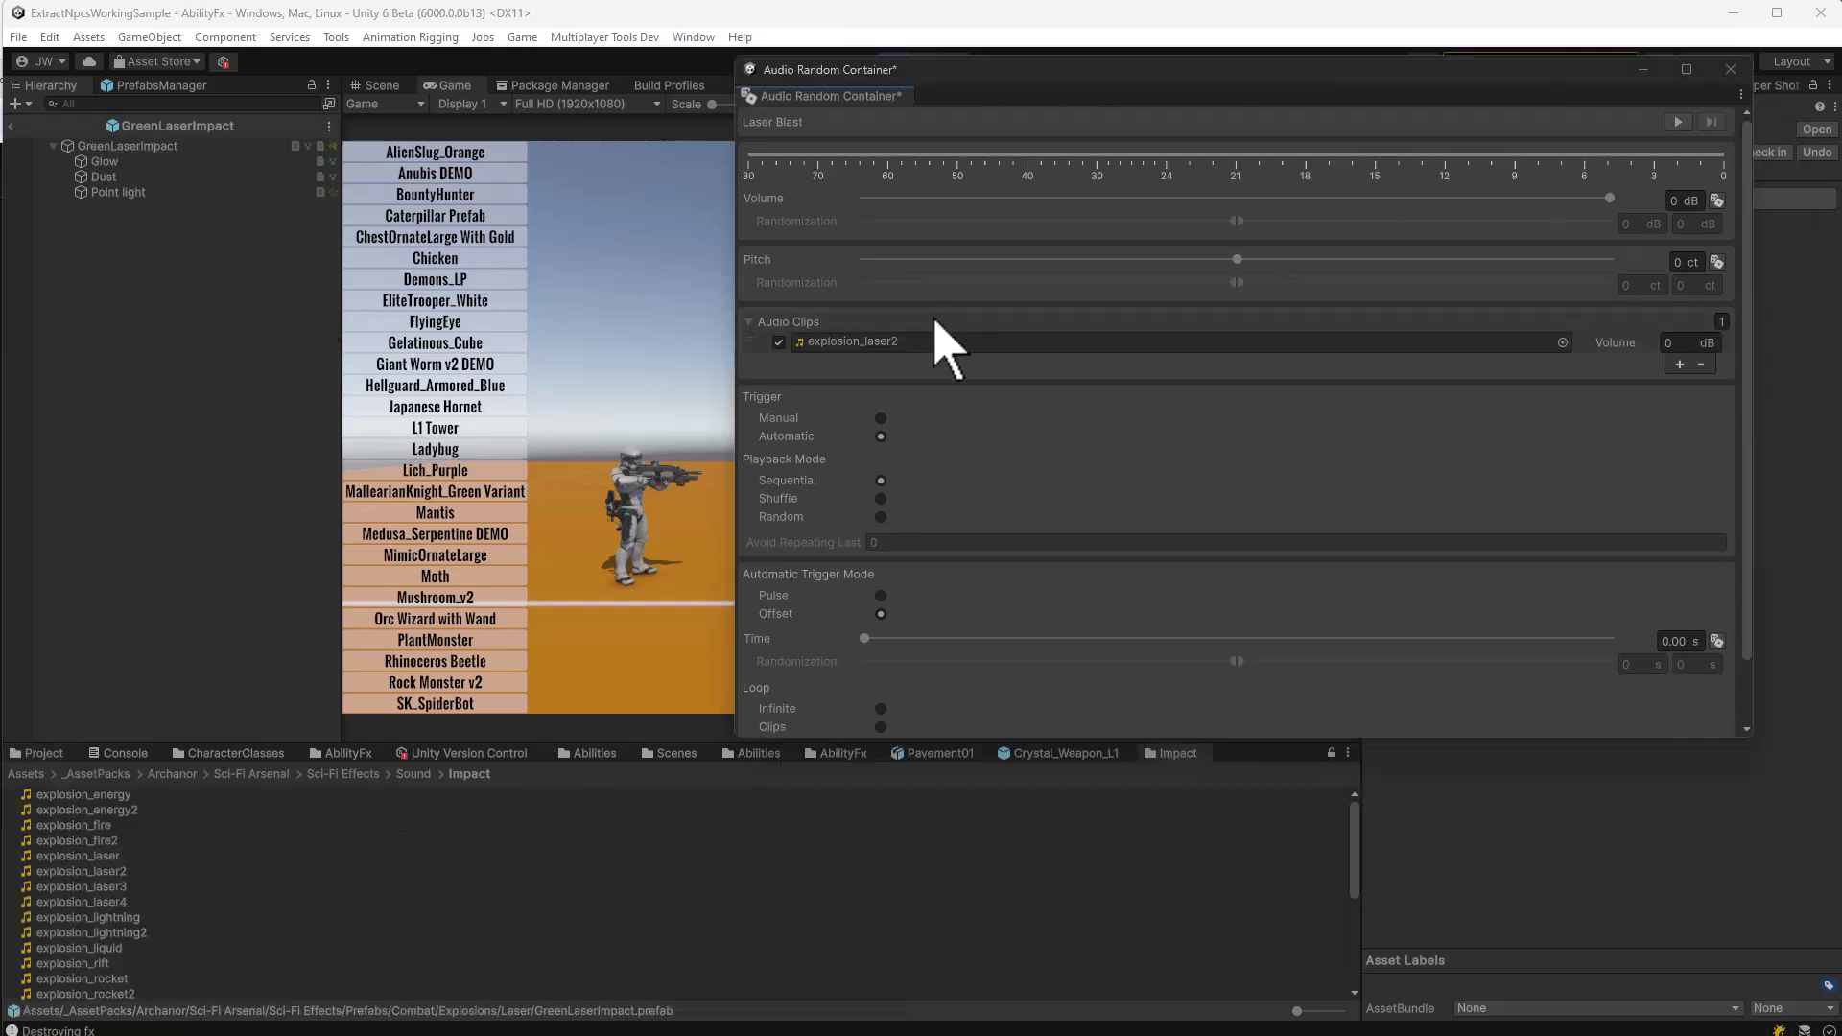
# - Add the explosion_laser3 and explosion_laser4 sounds from the Impact folder to Laser Blast's audio clips
pyautogui.moveTo(953, 349); pyautogui.dragTo(834, 360)
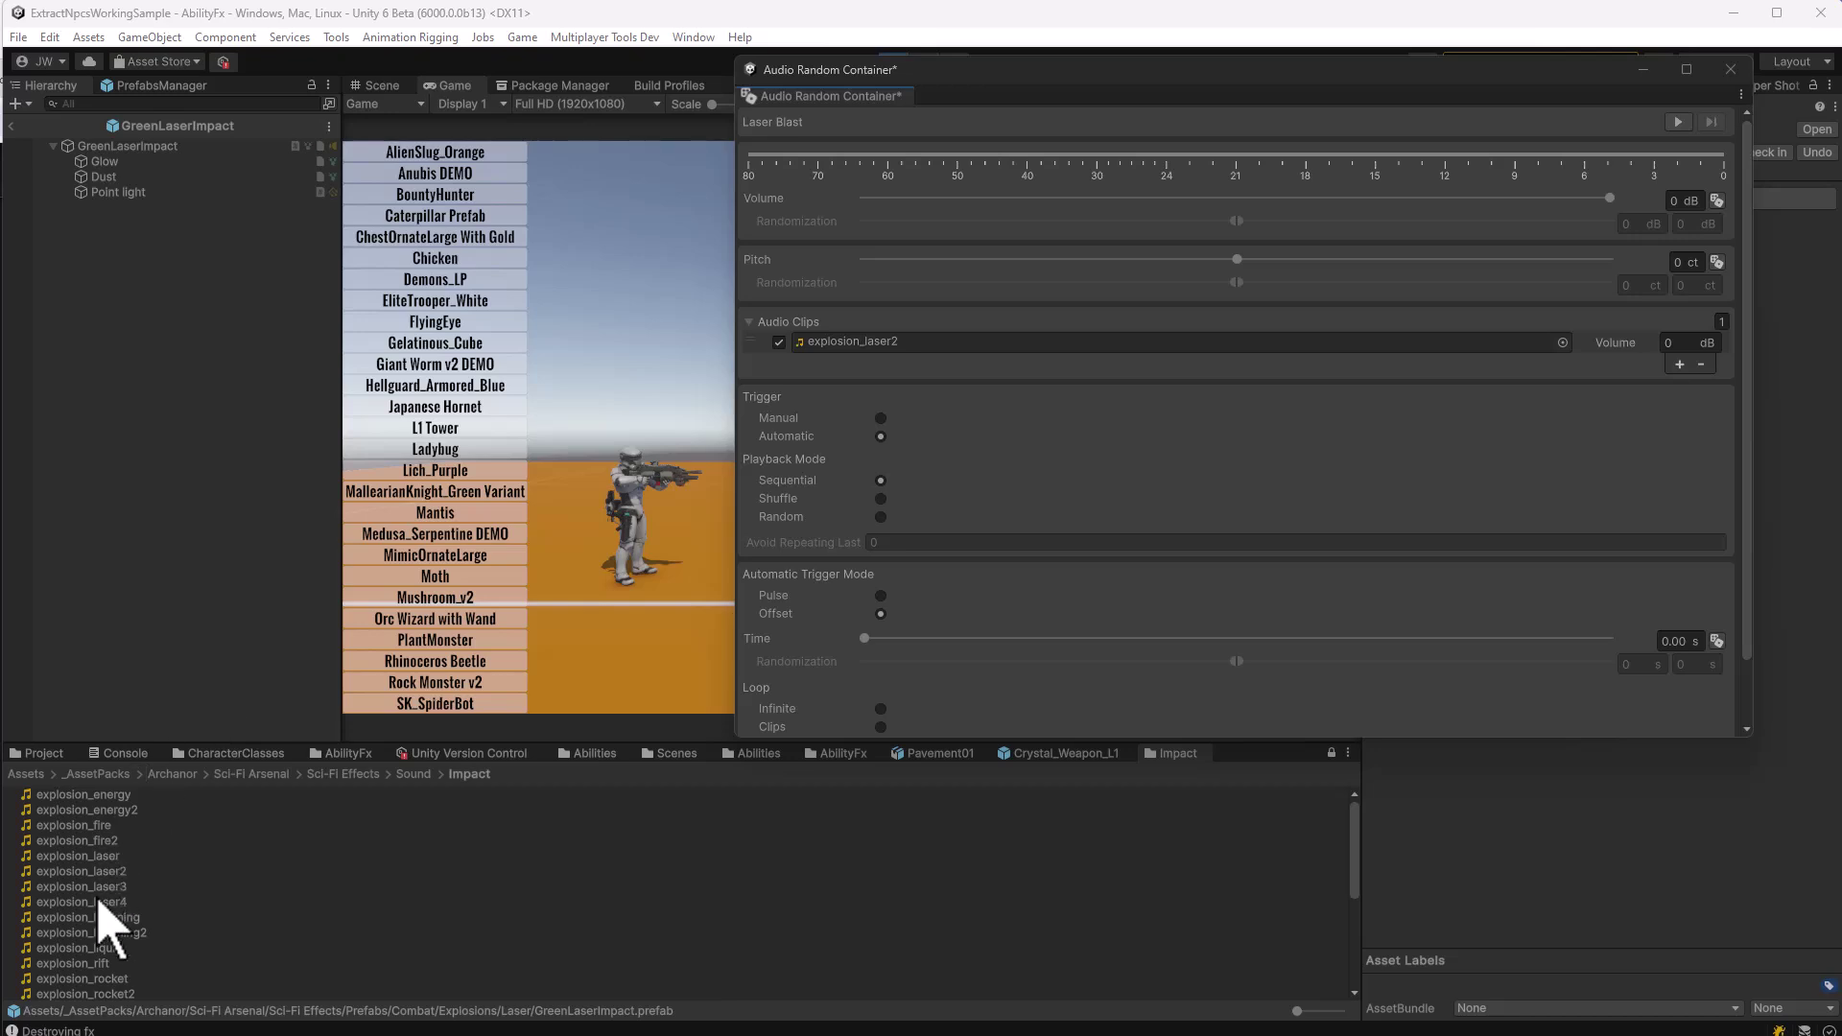
pyautogui.moveTo(89, 889); pyautogui.dragTo(802, 378)
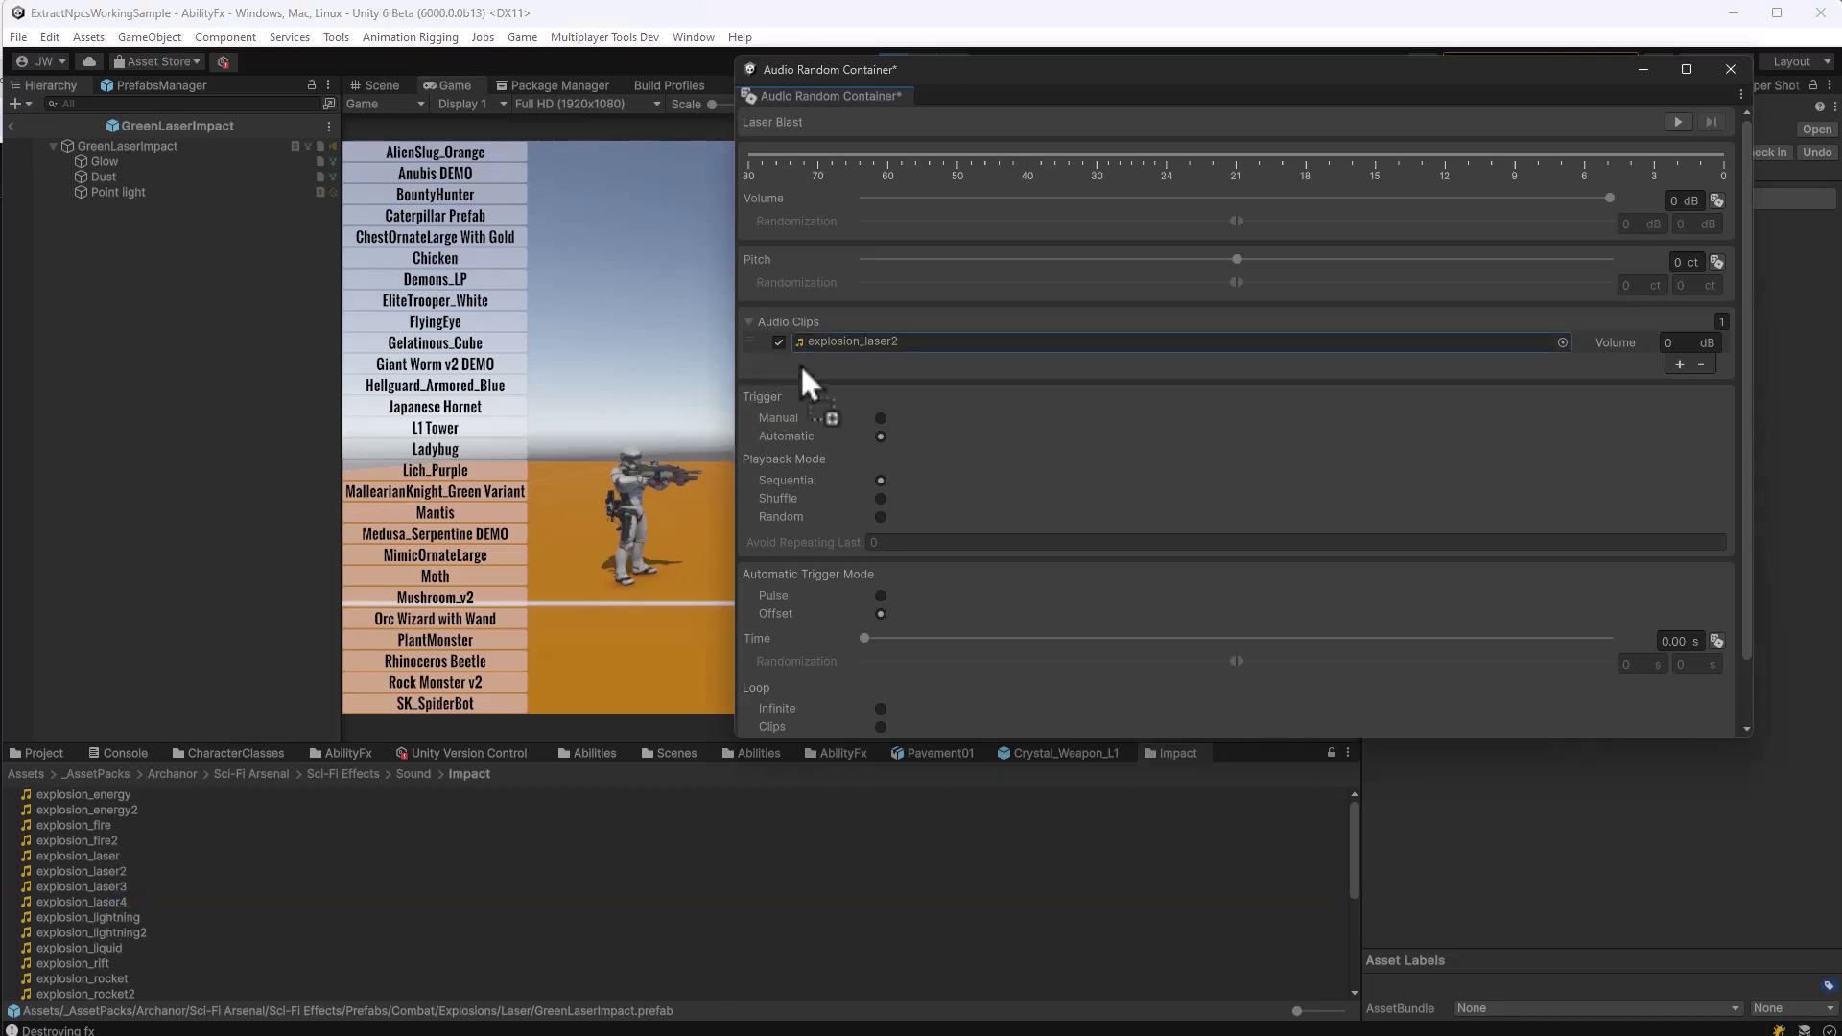
pyautogui.moveTo(112, 902); pyautogui.dragTo(950, 403)
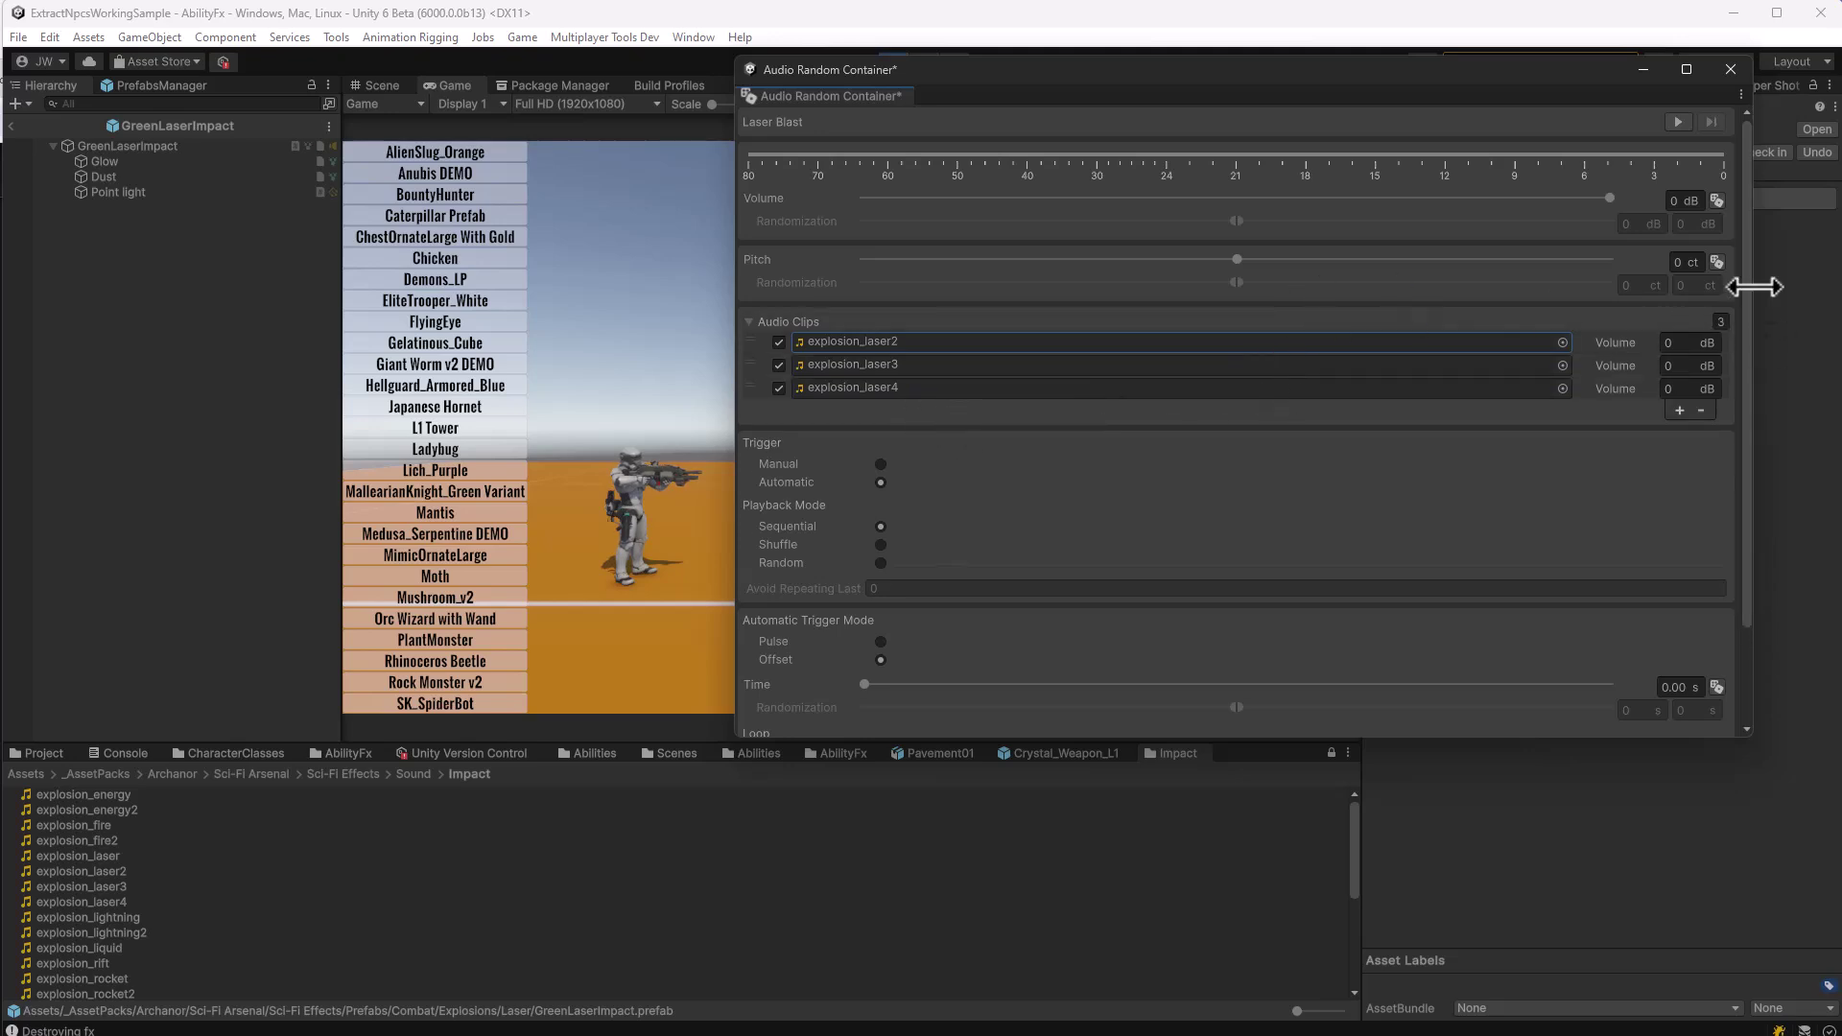
# - Enable pitch randomization on the Laser Blast container with a range from -25 to 192 ct
pyautogui.click(1716, 262)
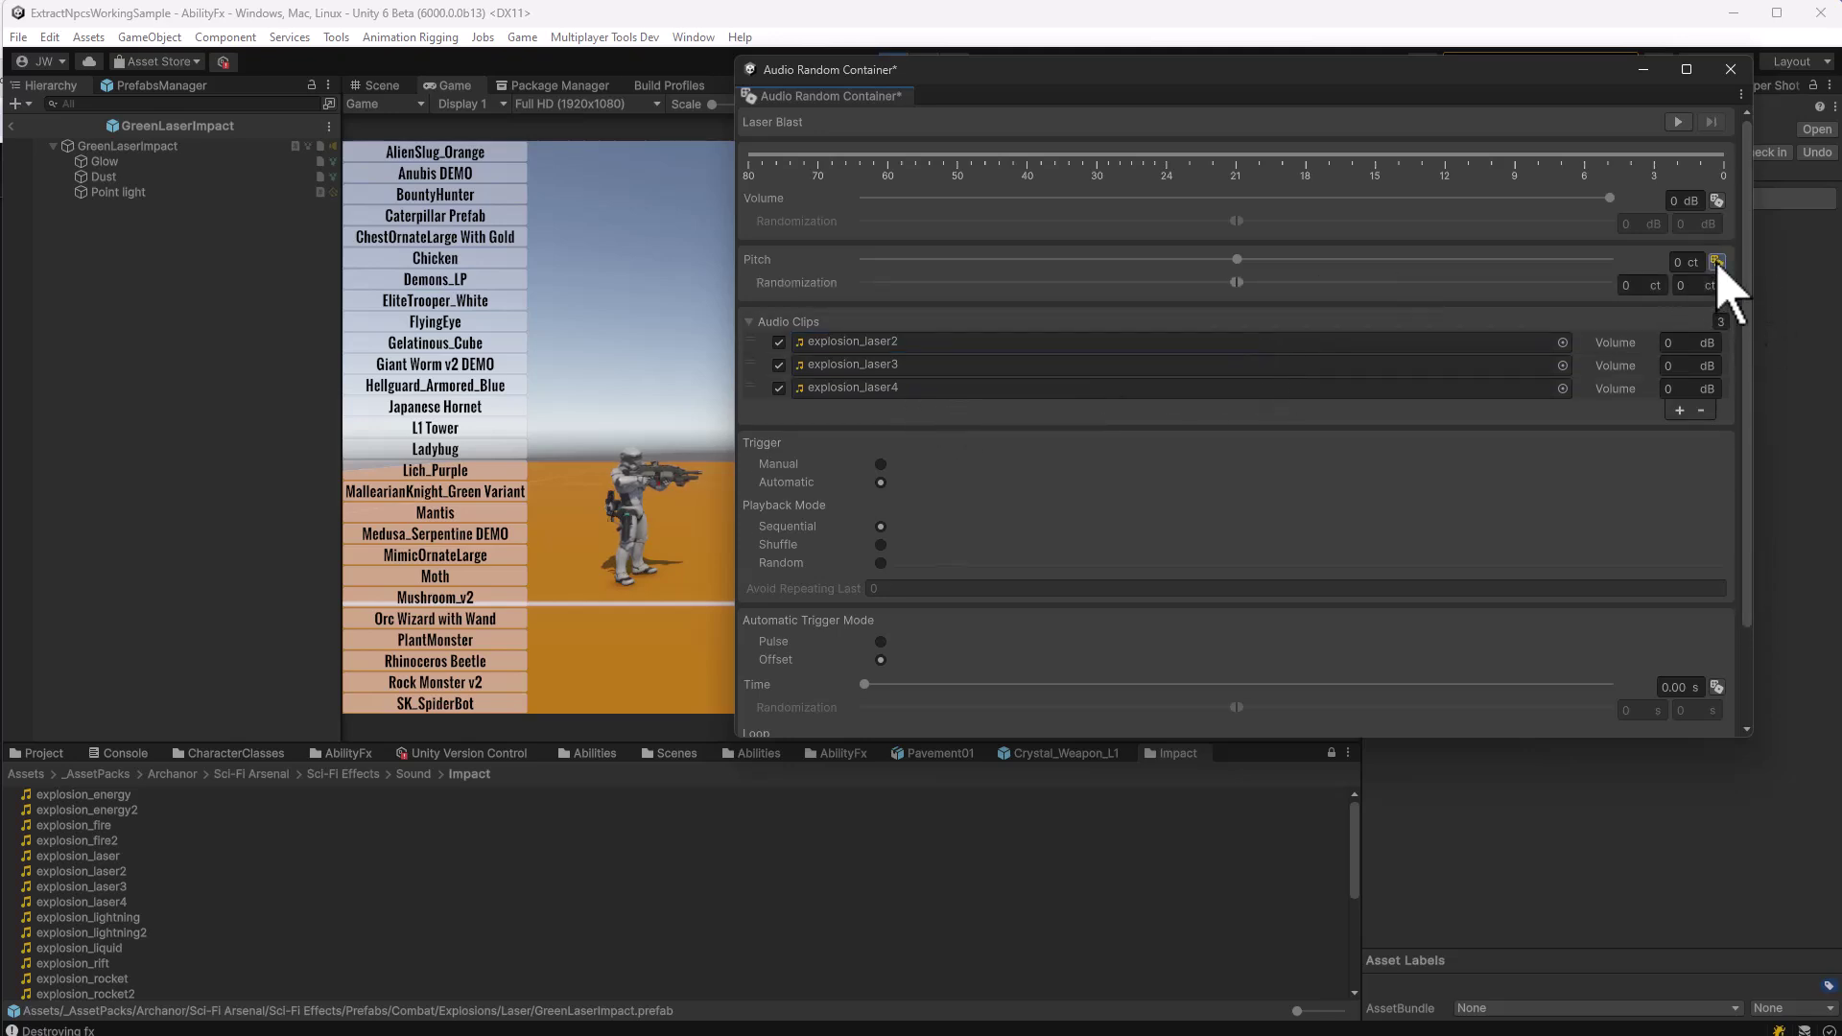
pyautogui.click(1239, 285)
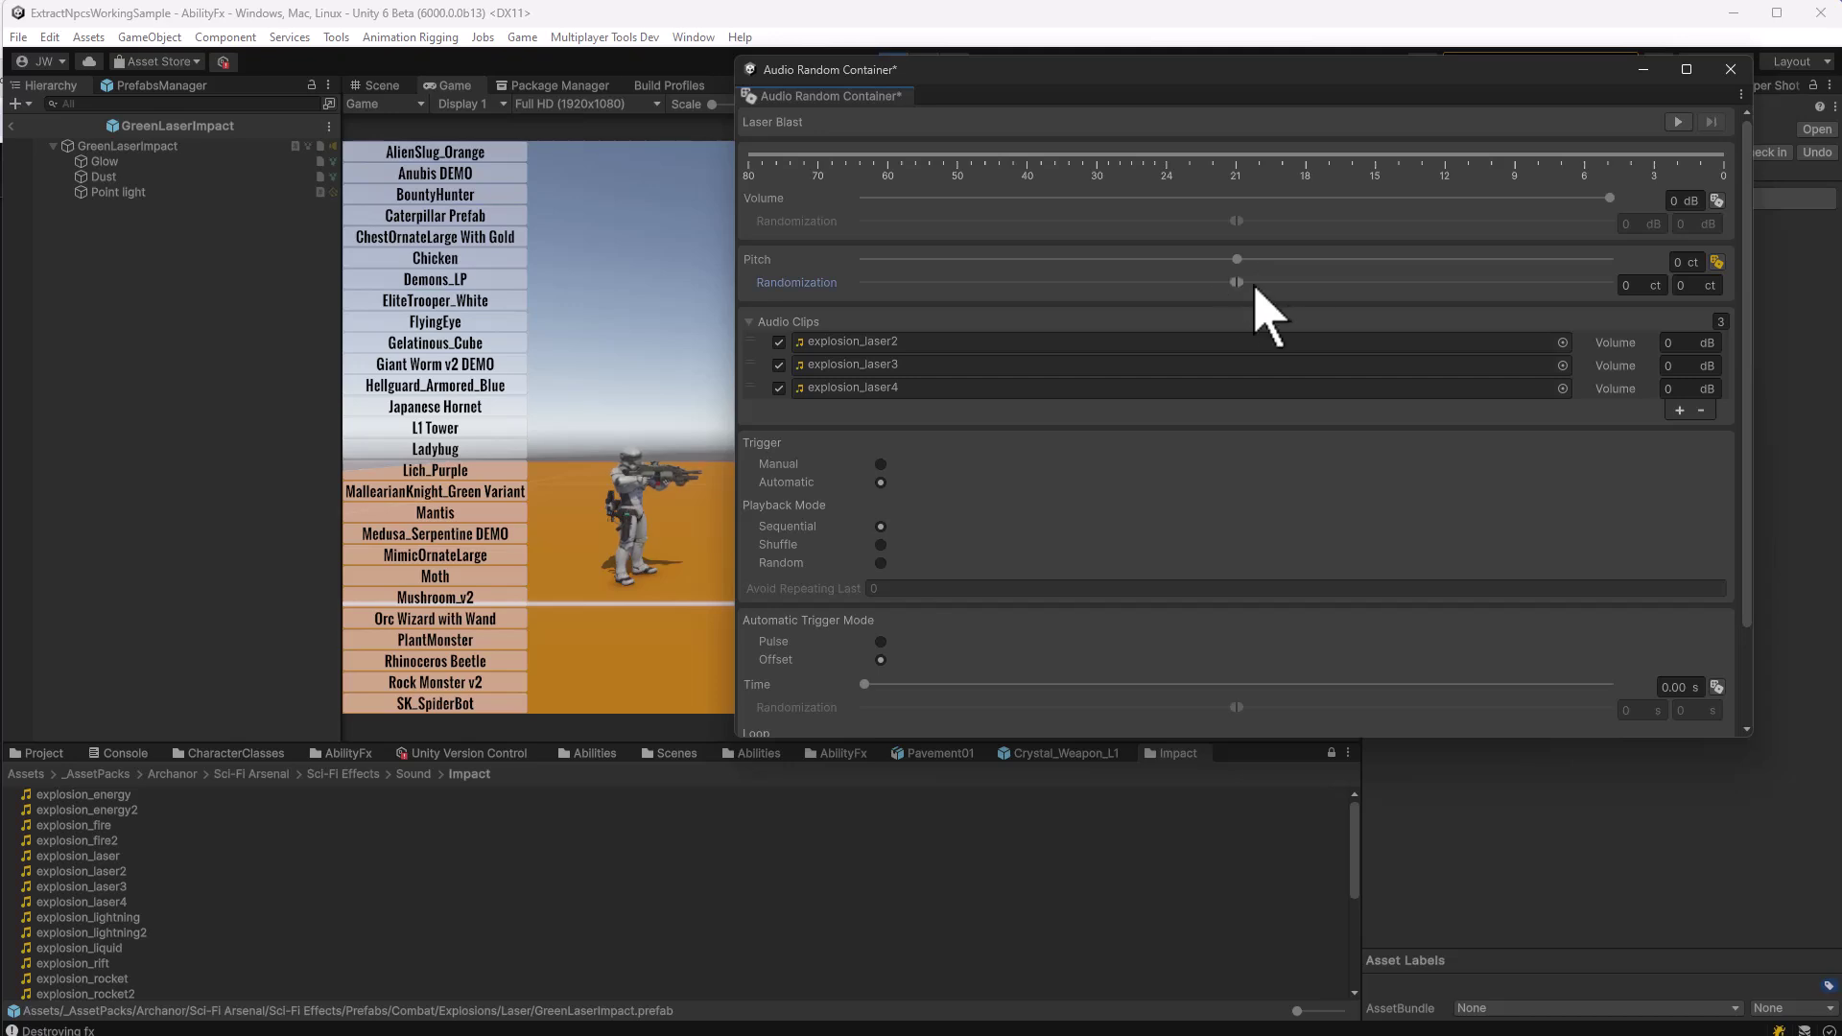
pyautogui.moveTo(1237, 282); pyautogui.dragTo(1277, 286)
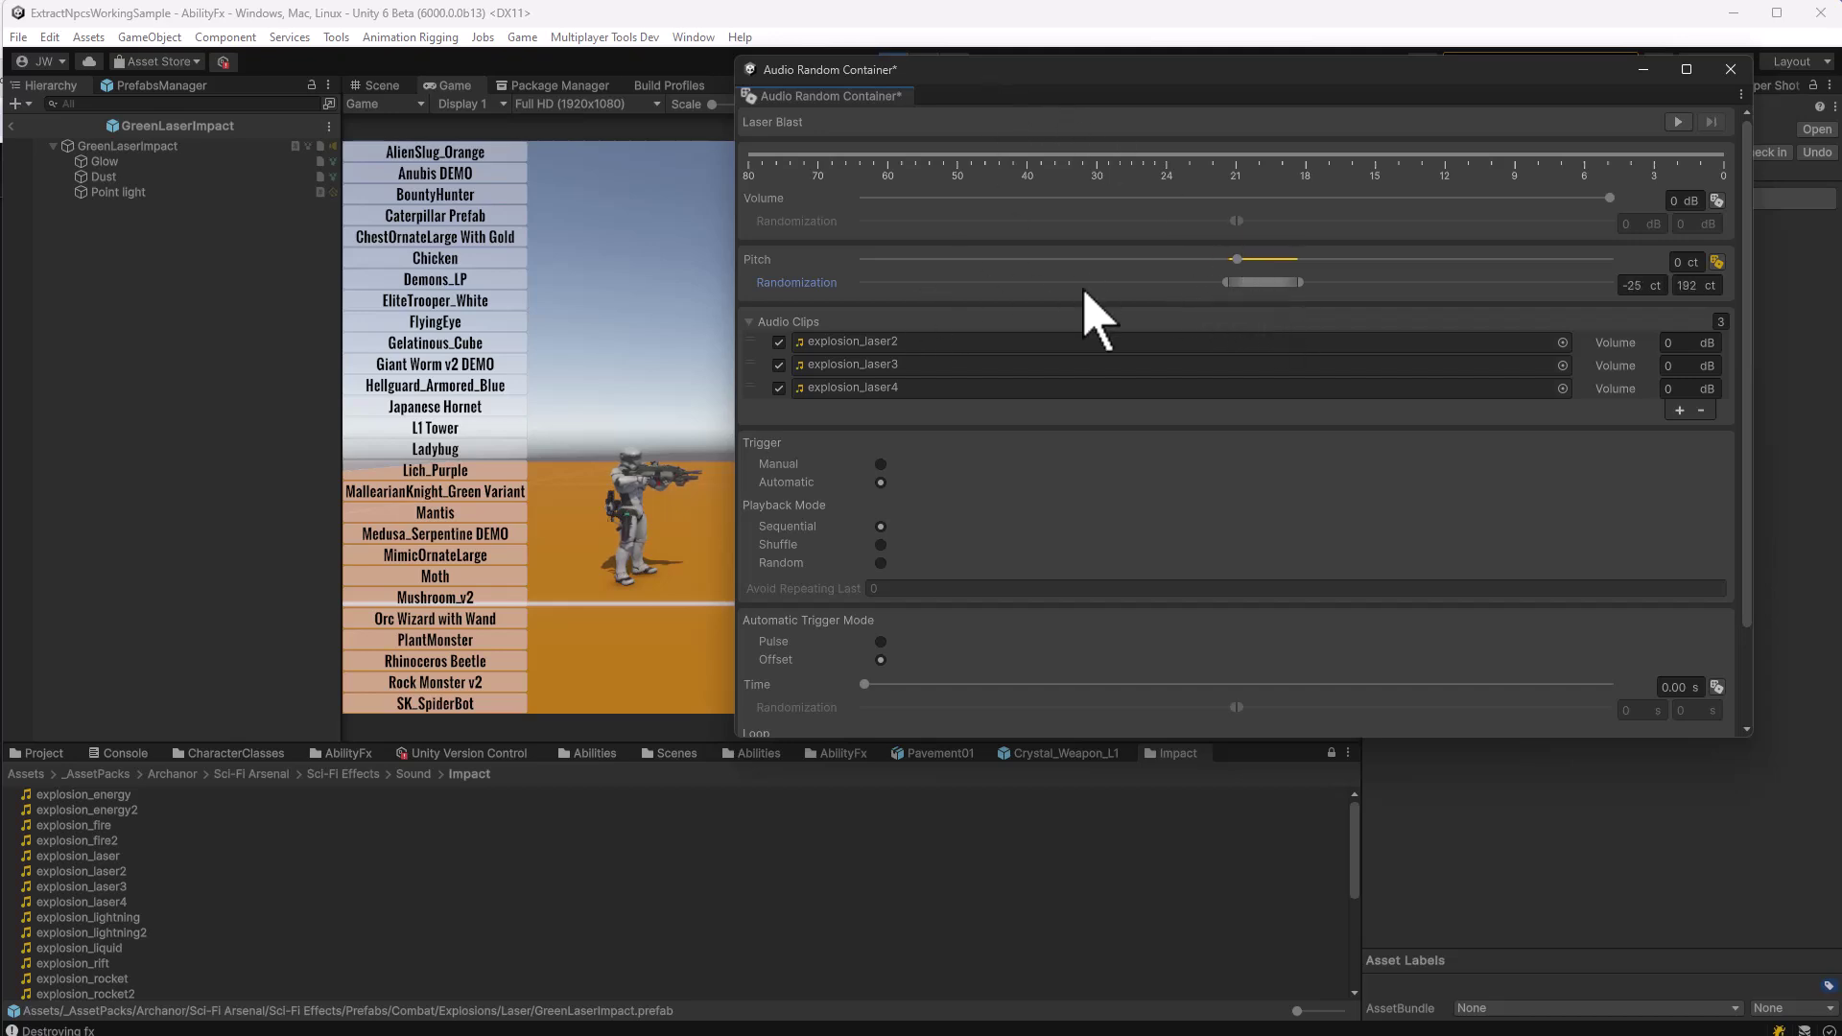
pyautogui.moveTo(1055, 95); pyautogui.dragTo(1061, 269)
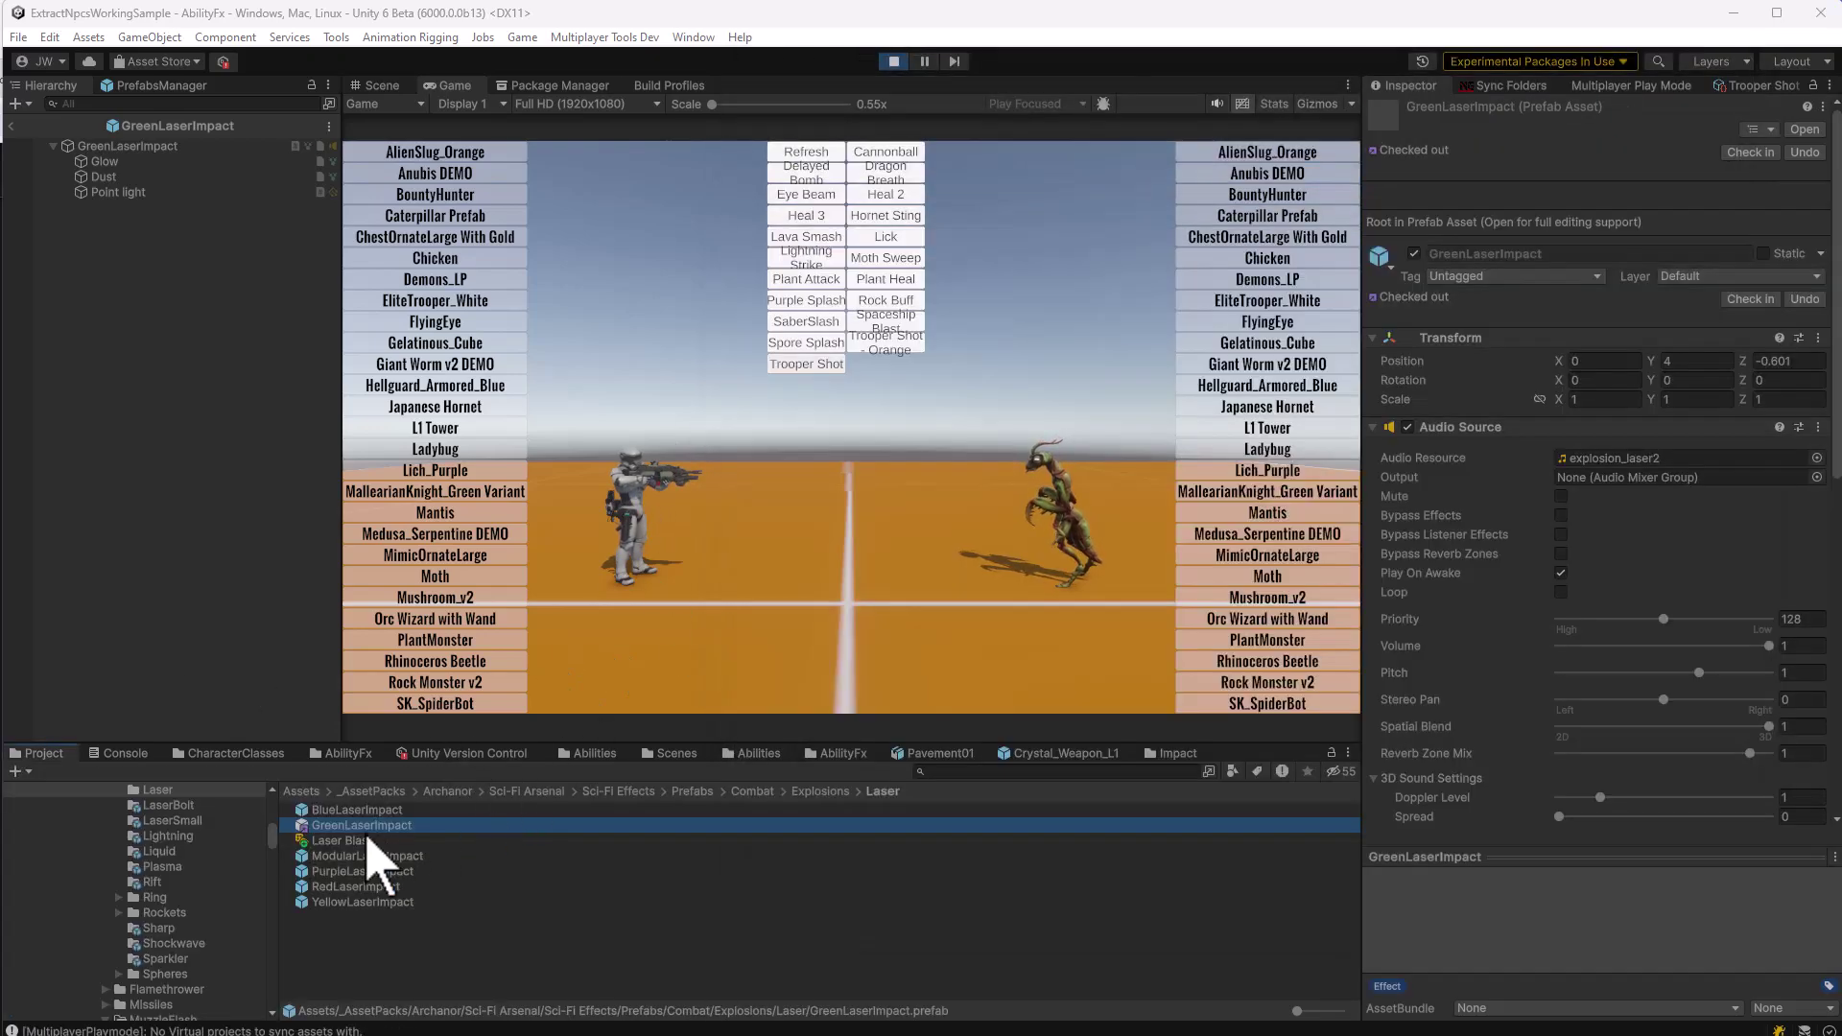
# - Assign Laser Blast as the GreenLaserImpact audio source's audio resource and test Trooper Shot several times
pyautogui.moveTo(365, 841); pyautogui.dragTo(1615, 460)
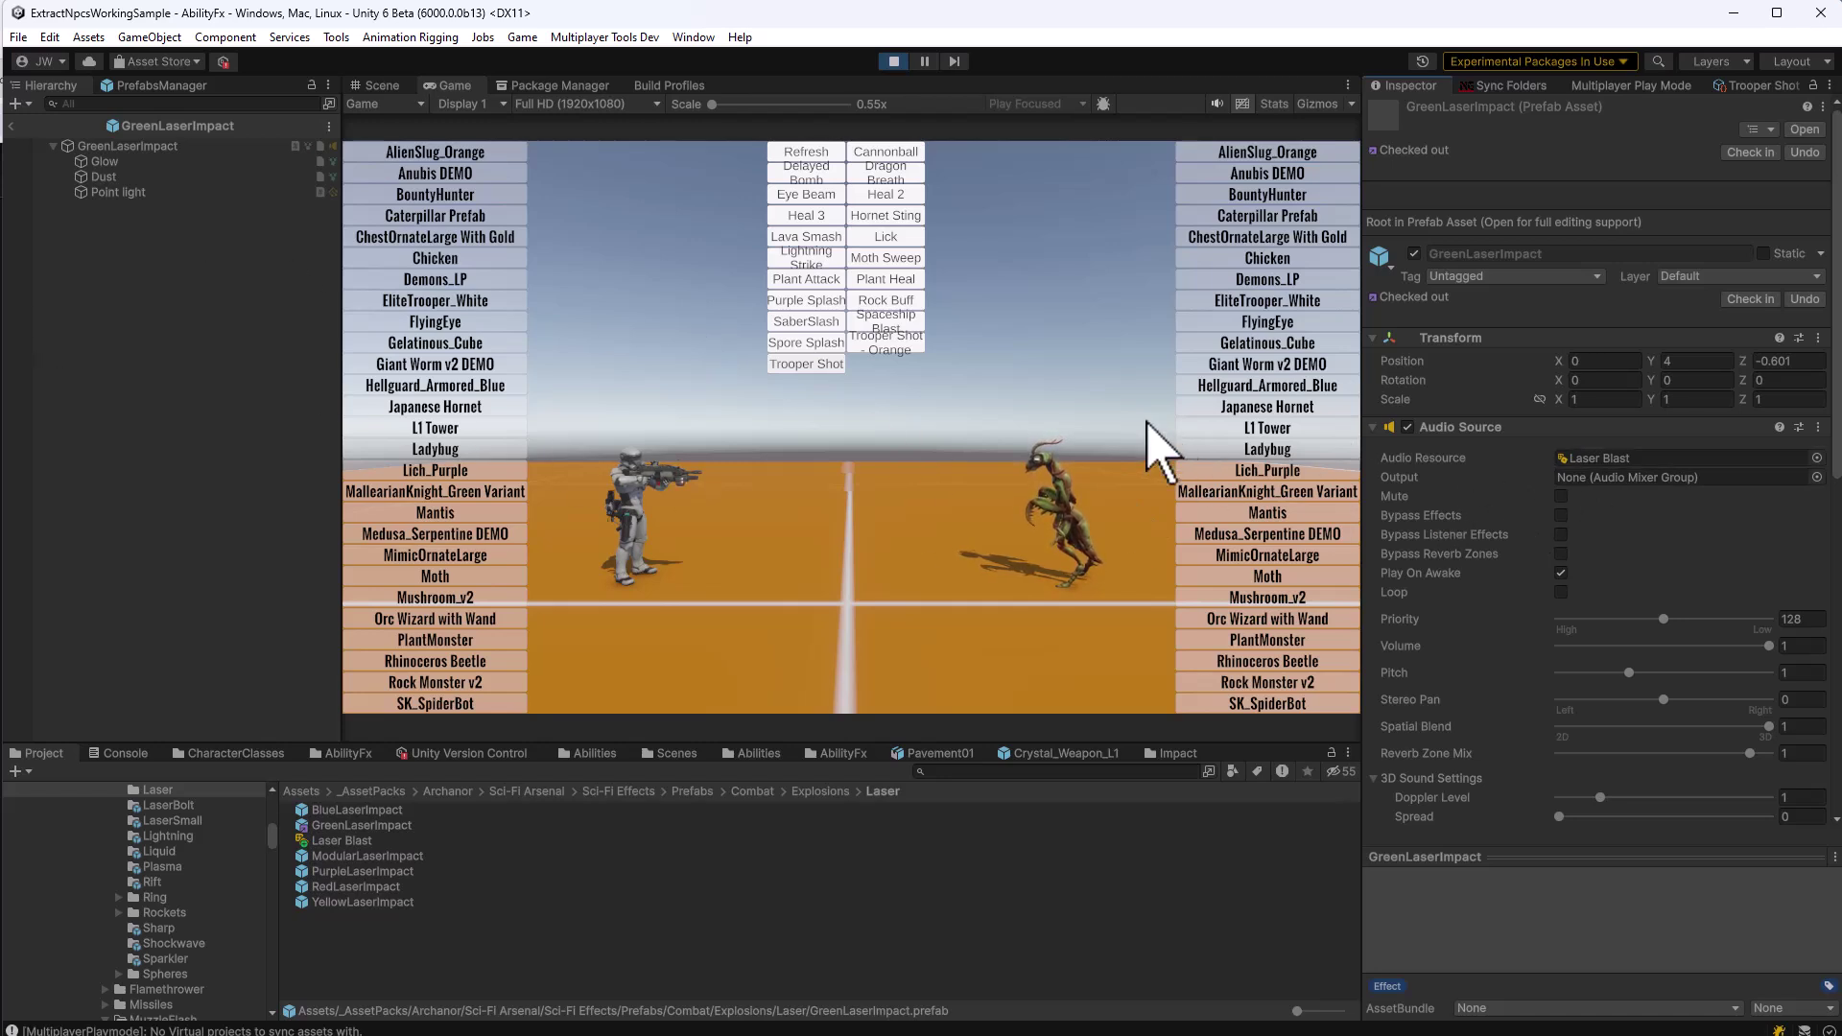
pyautogui.click(810, 367)
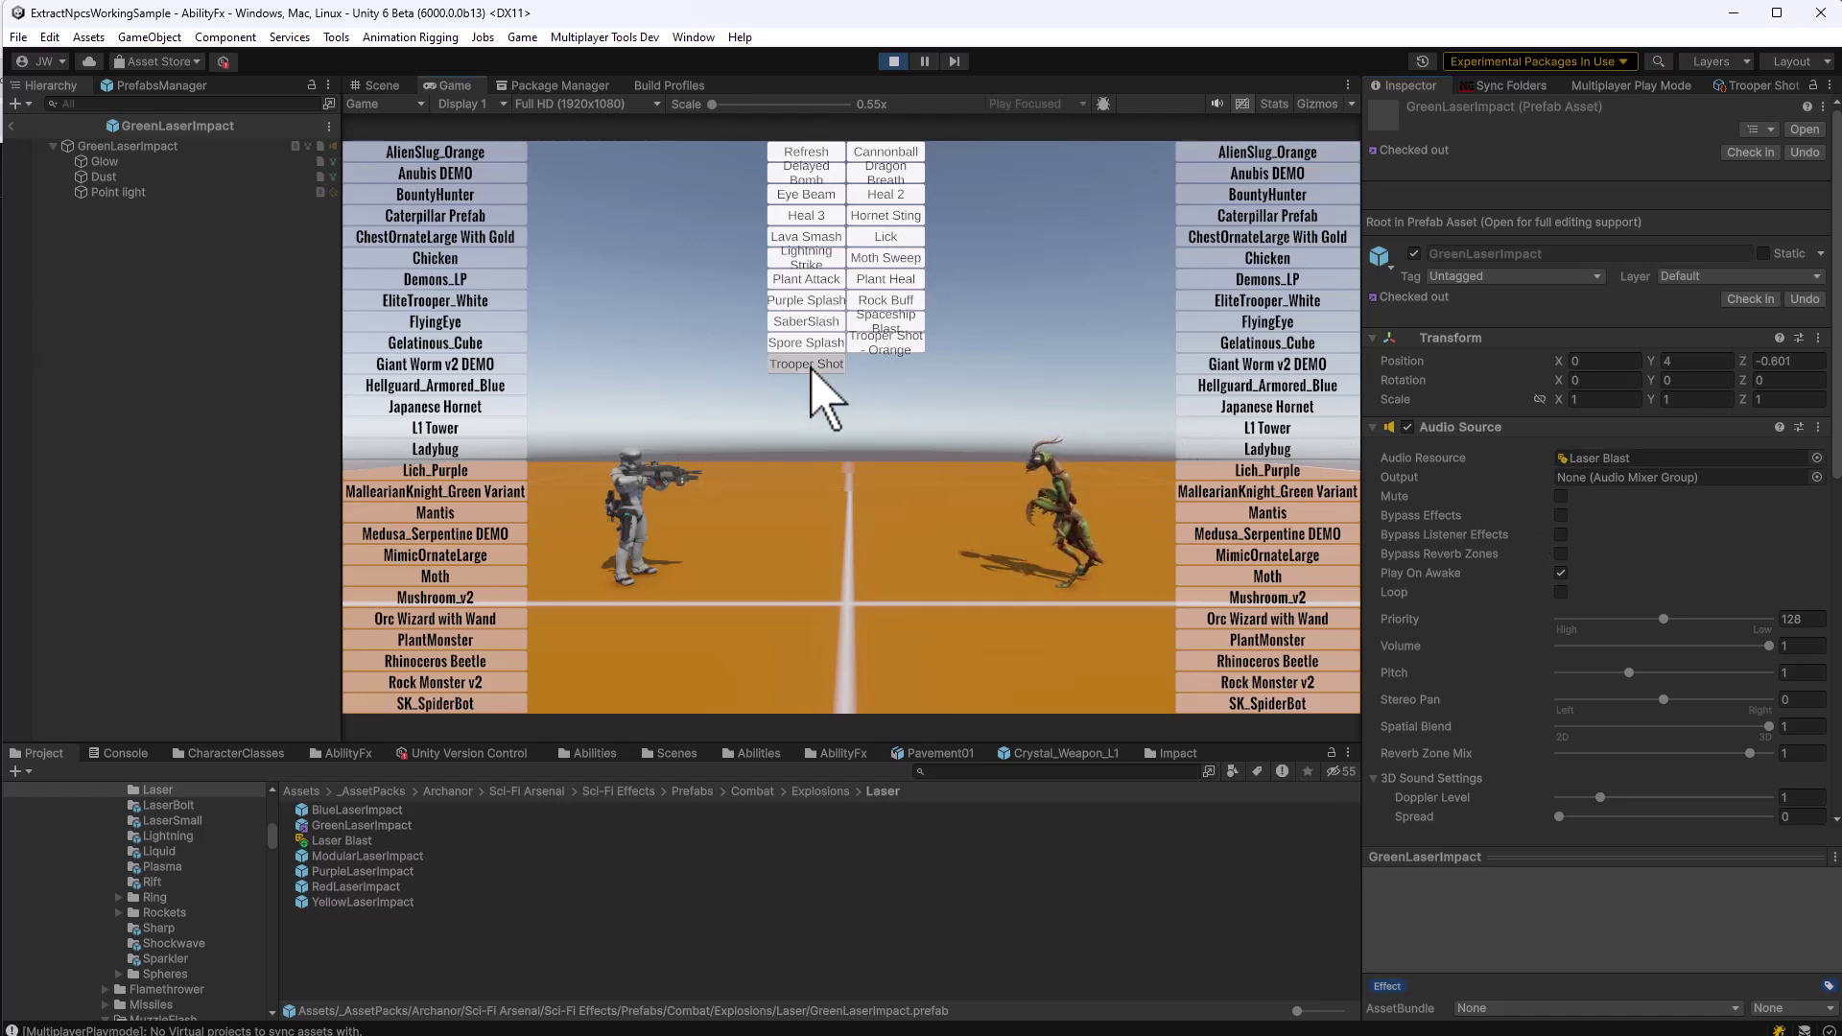
pyautogui.click(811, 366)
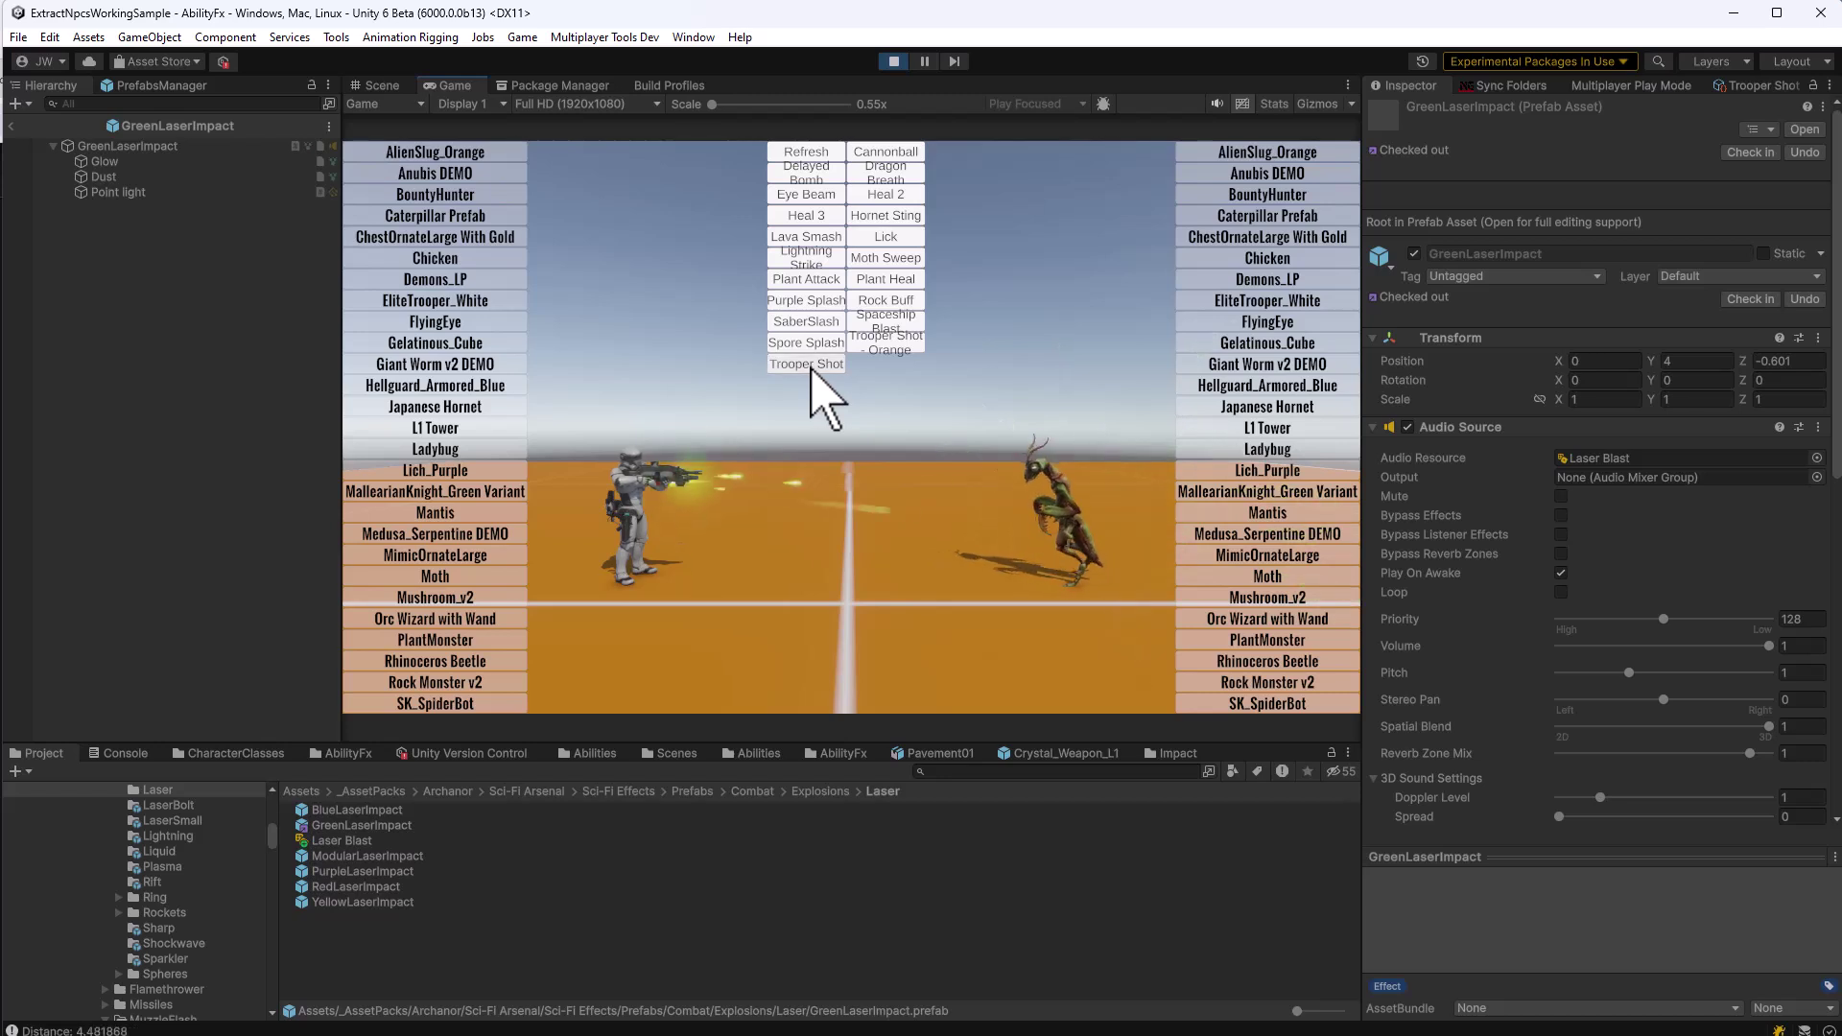
pyautogui.click(811, 366)
pyautogui.click(810, 366)
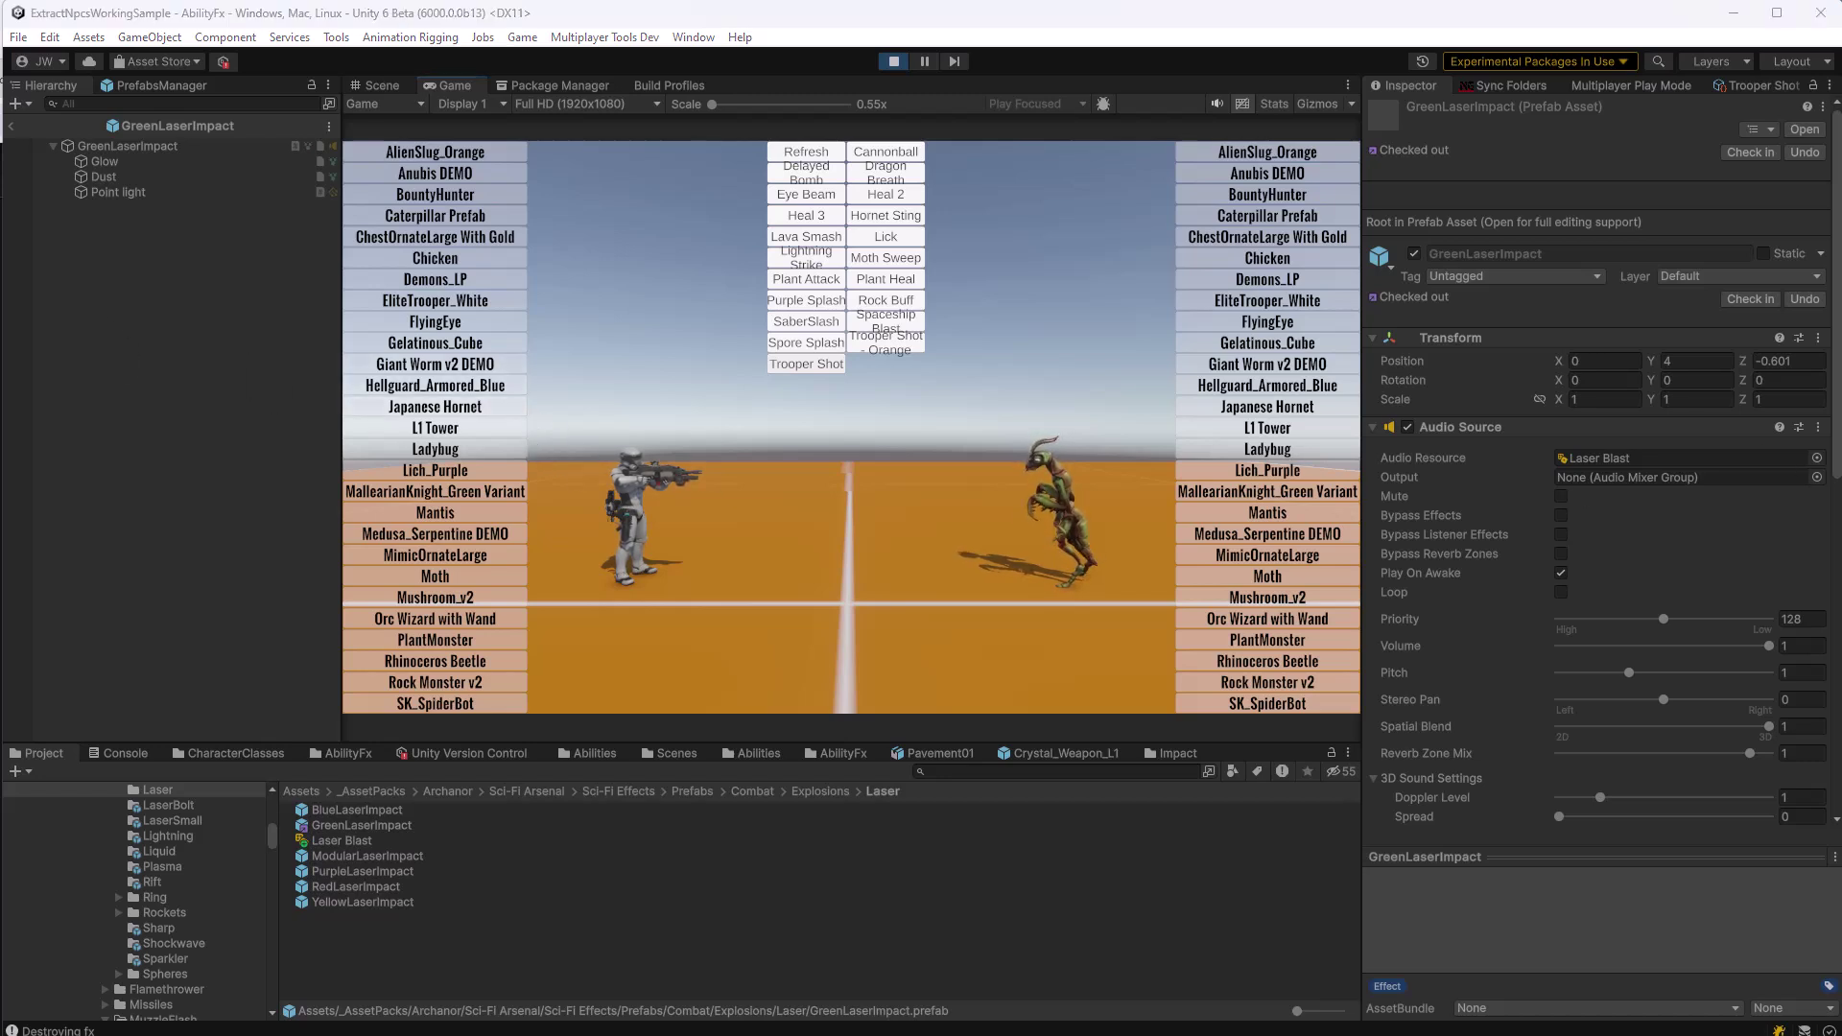
# - Open the Laser Blast container from the audio source and review its pitch randomization and clips
pyautogui.doubleClick(1593, 457)
pyautogui.moveTo(1517, 235); pyautogui.dragTo(1011, 235)
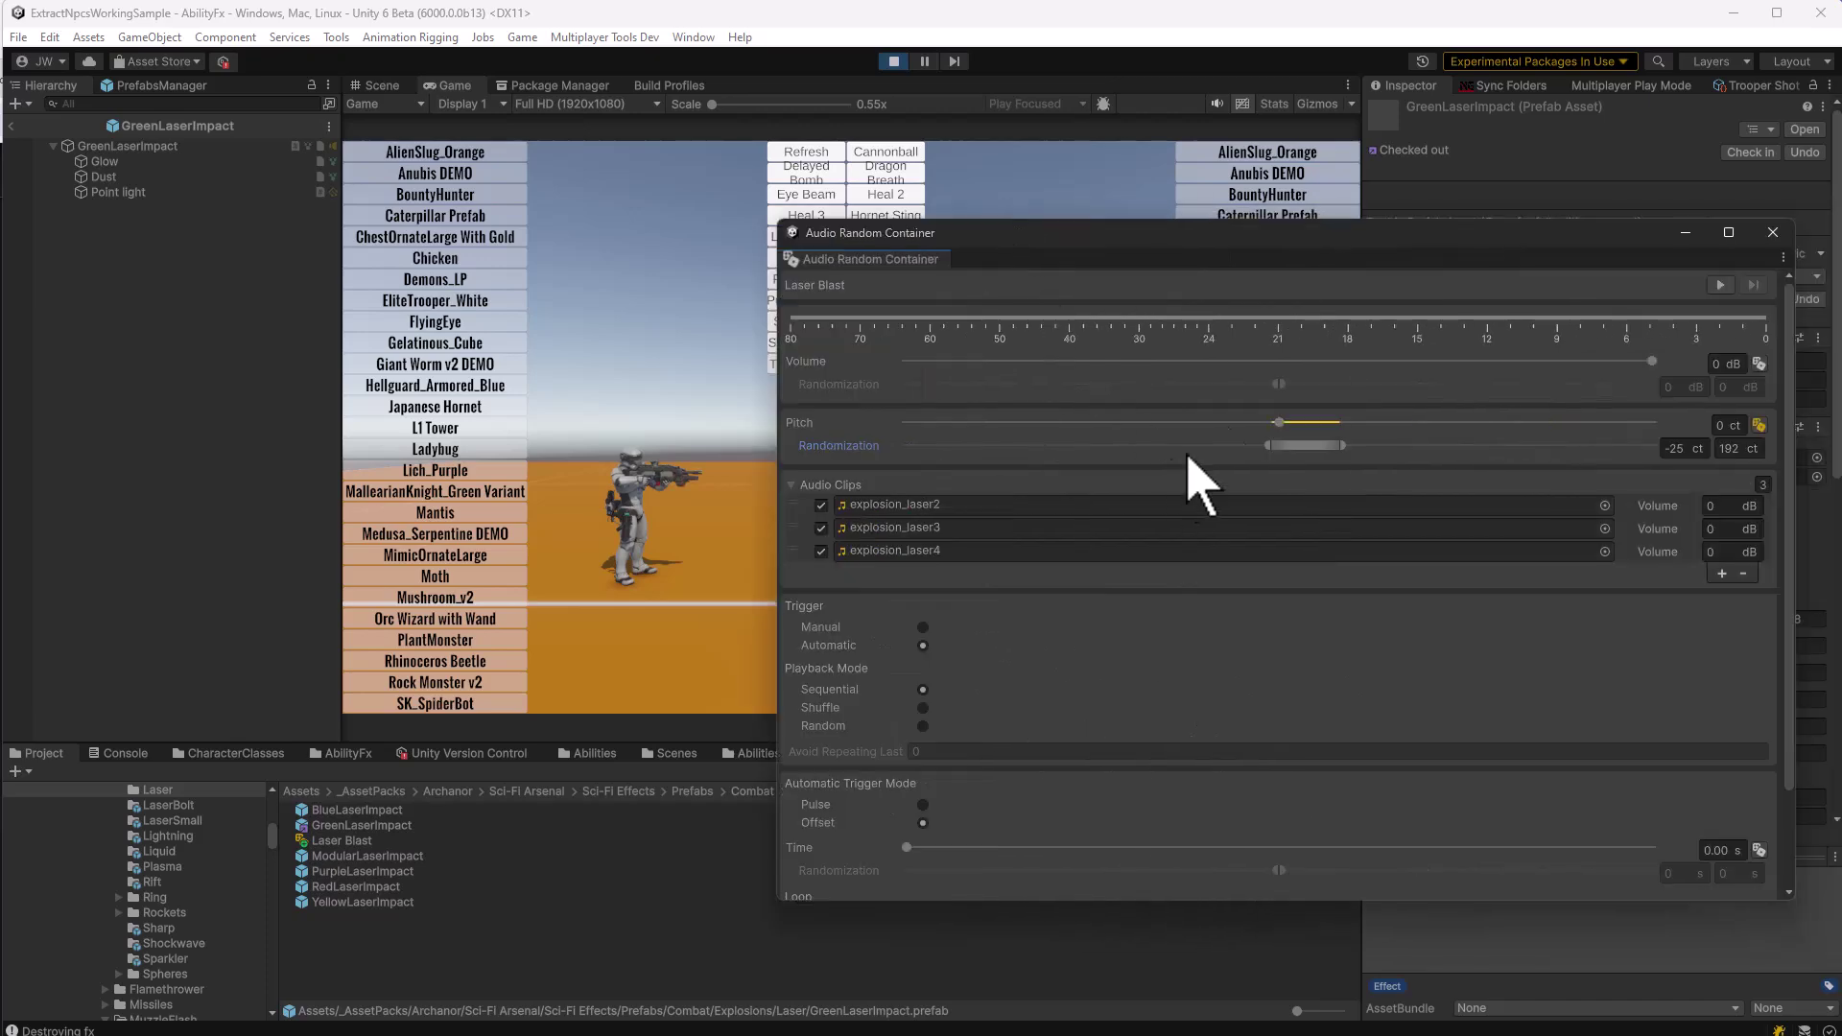
pyautogui.moveTo(1287, 229); pyautogui.dragTo(1841, 203)
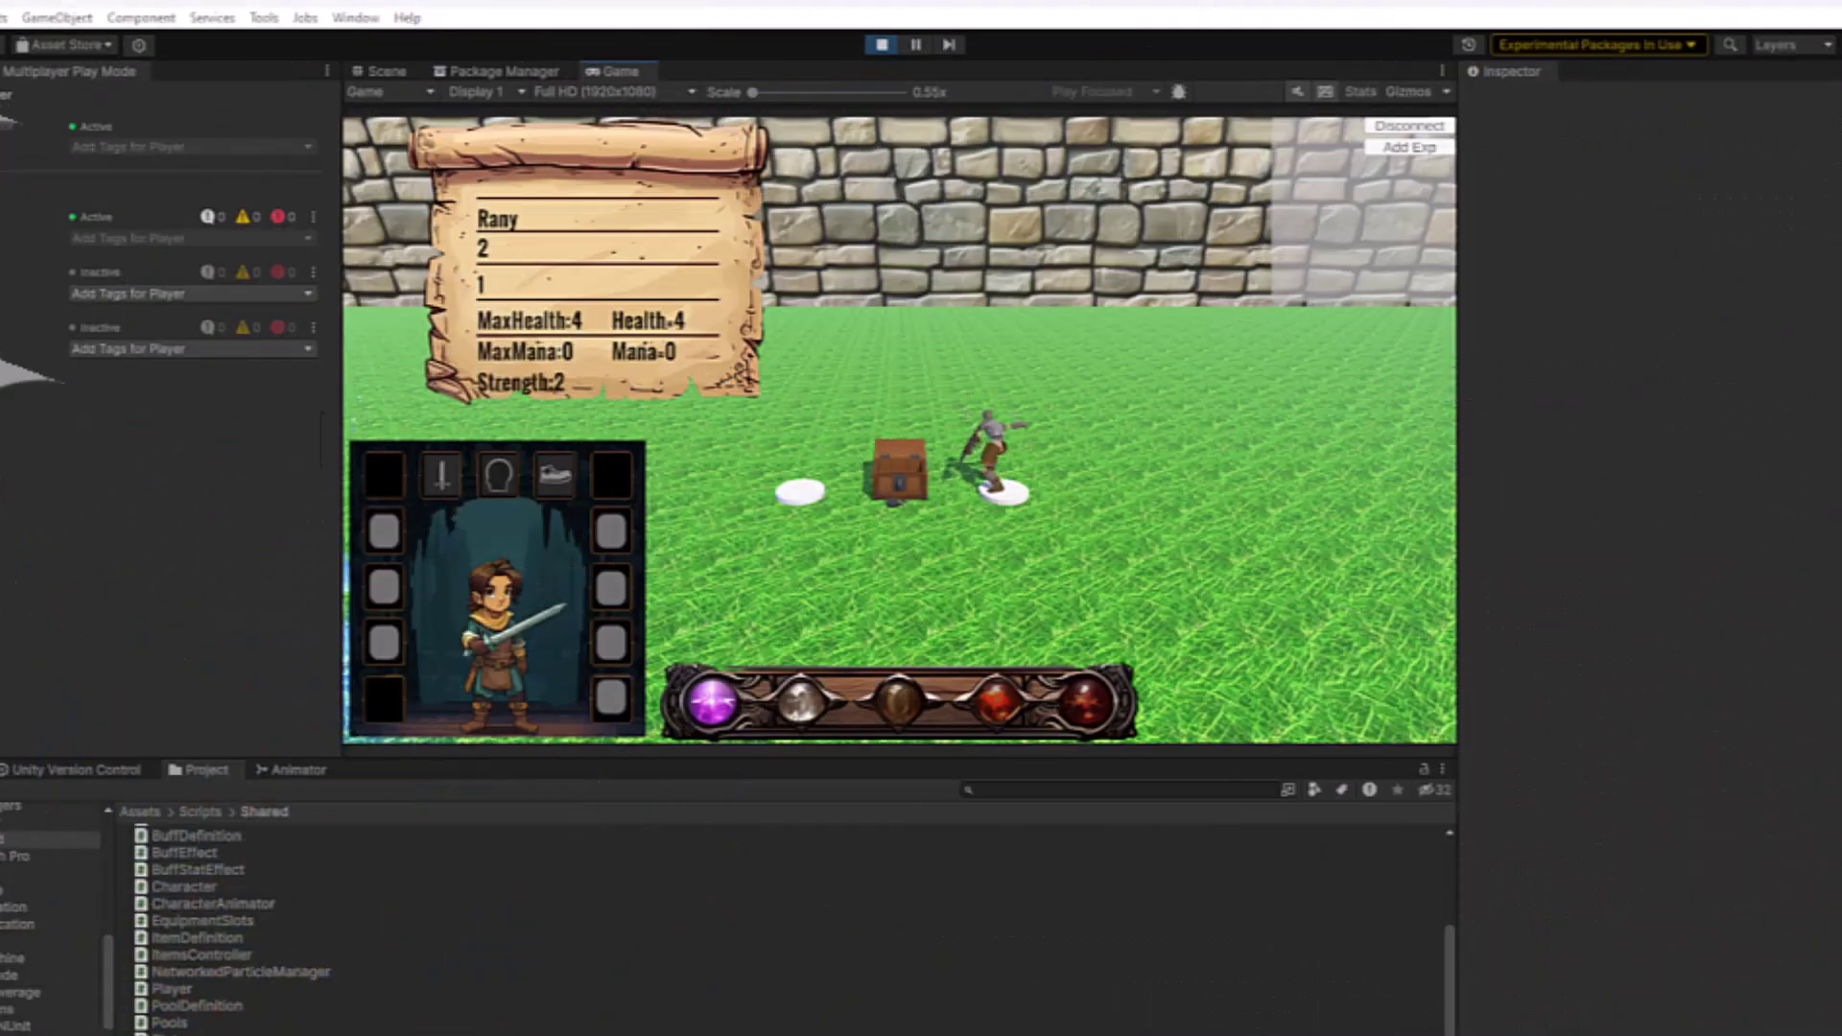
# - Walk the player character forward past the treasure chest, toward the camera, in the running game
pyautogui.press('s')
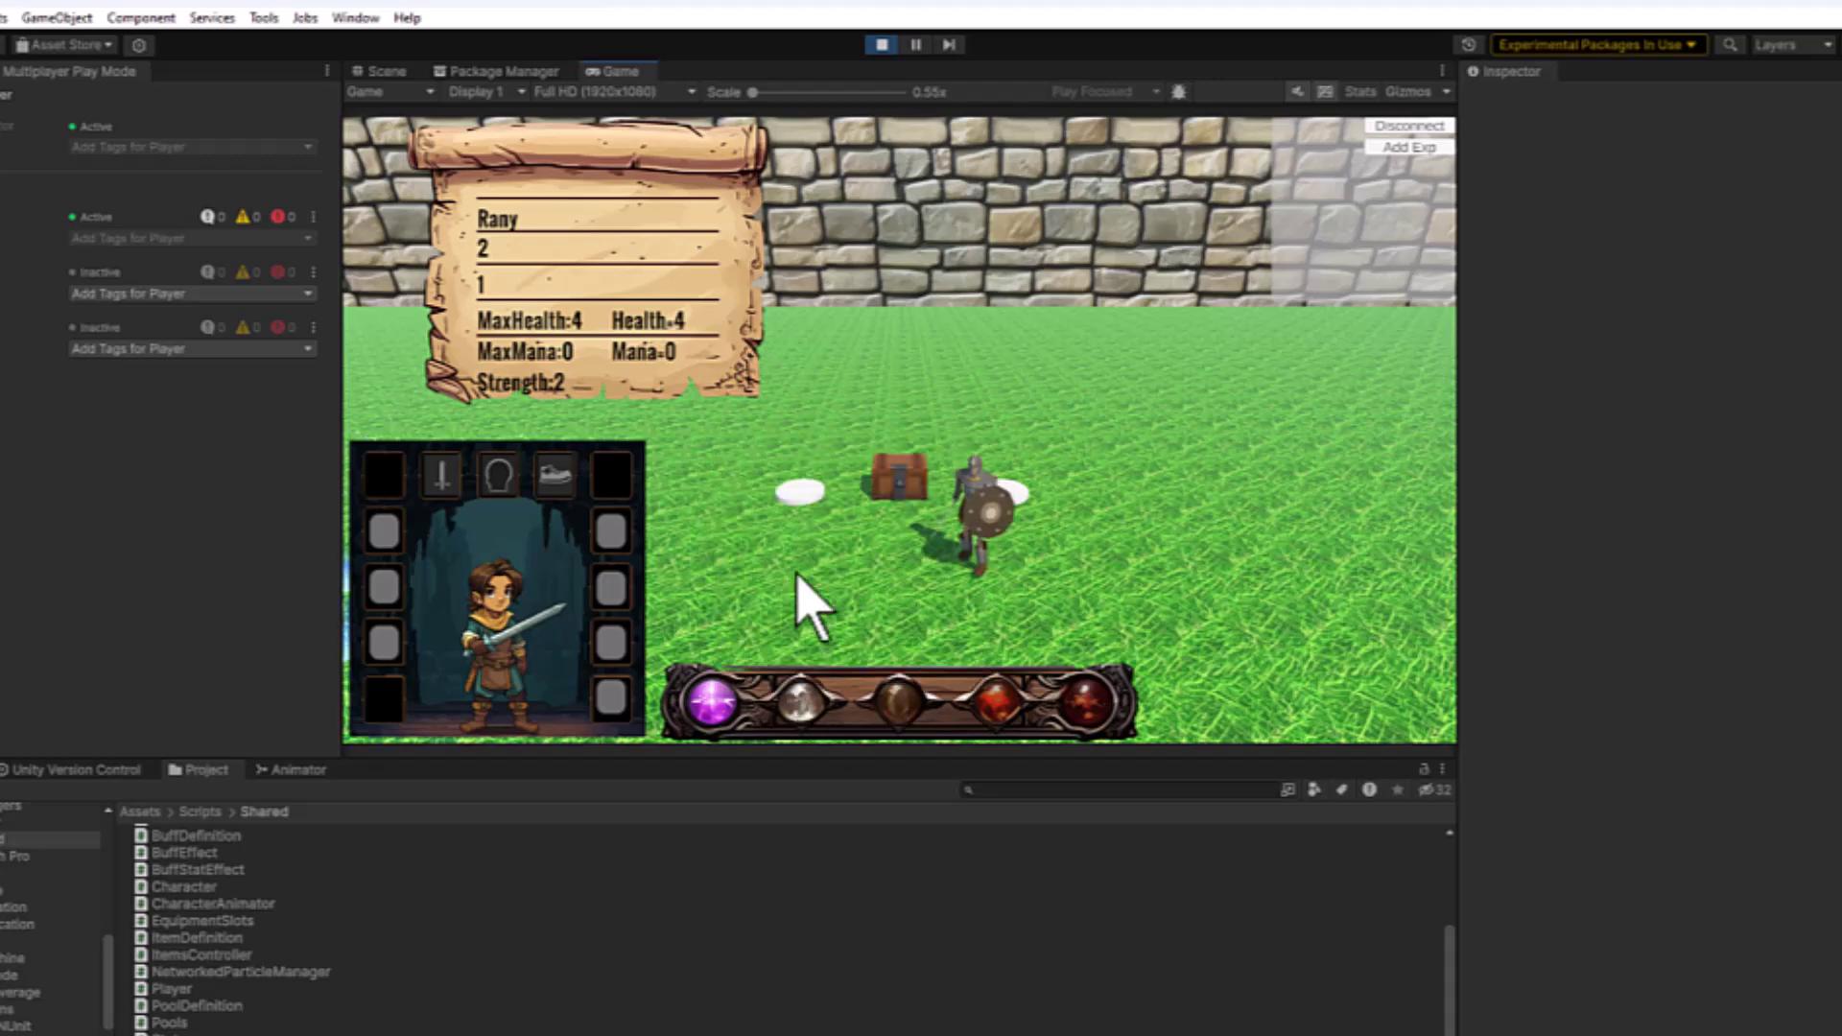
pyautogui.moveTo(916, 503)
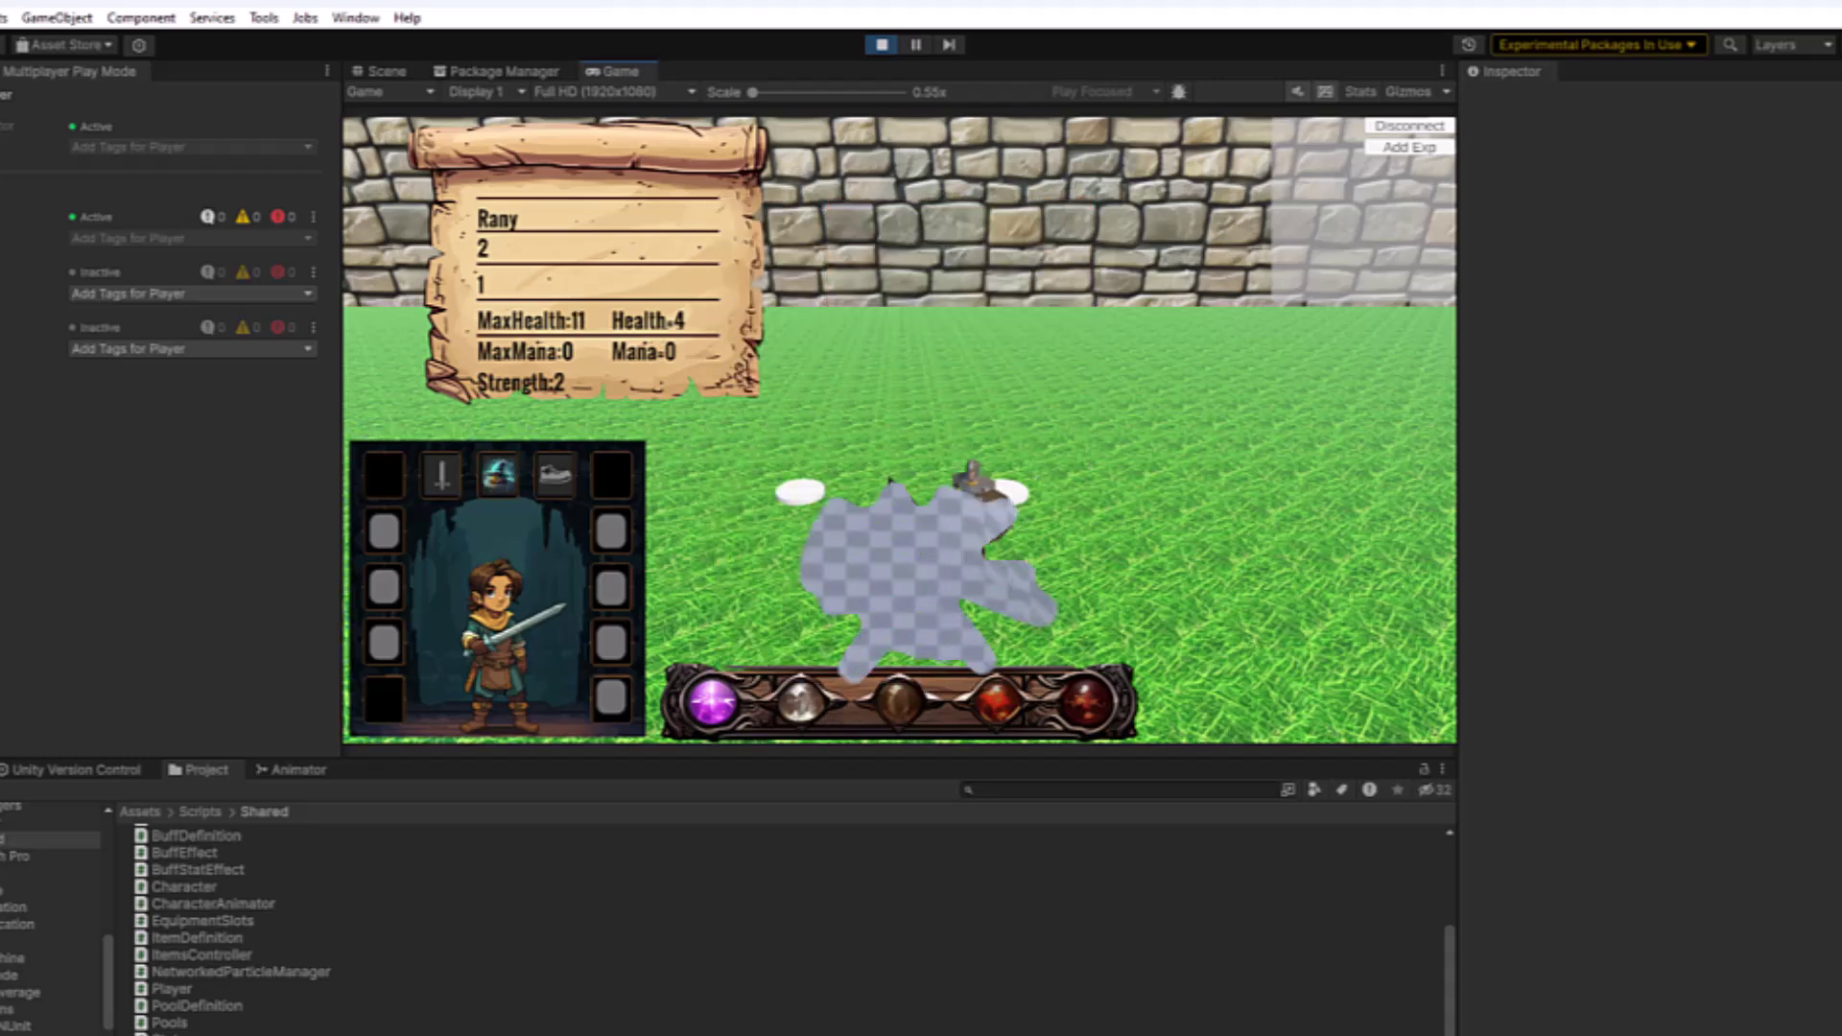